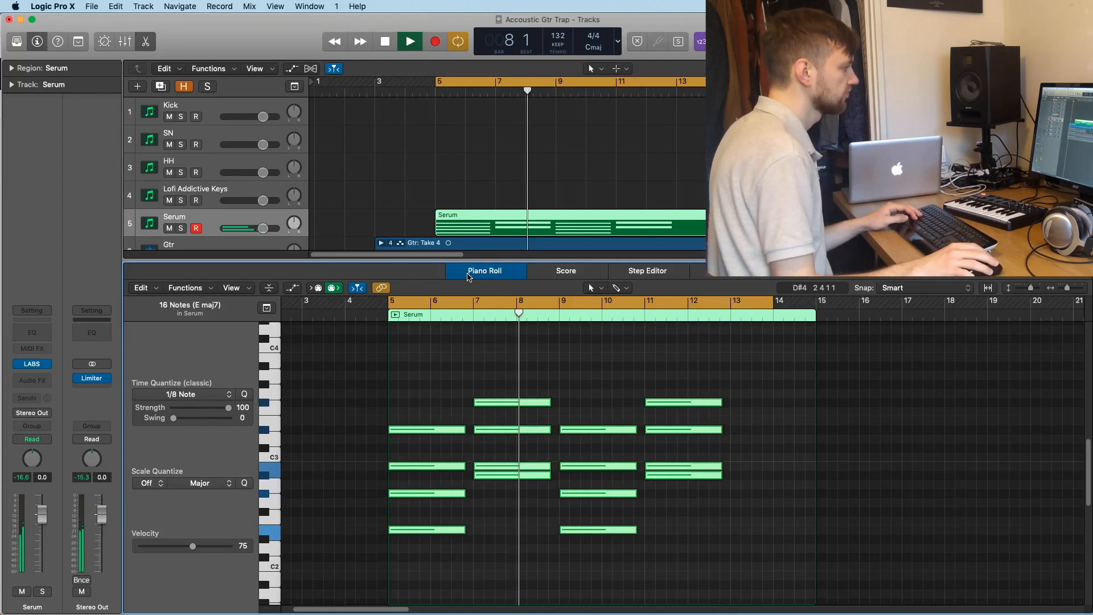
Step: Flatten and merge the Gtr take folder, and hide the sound library
{"action": "left_click", "coordinate": [392, 243]}
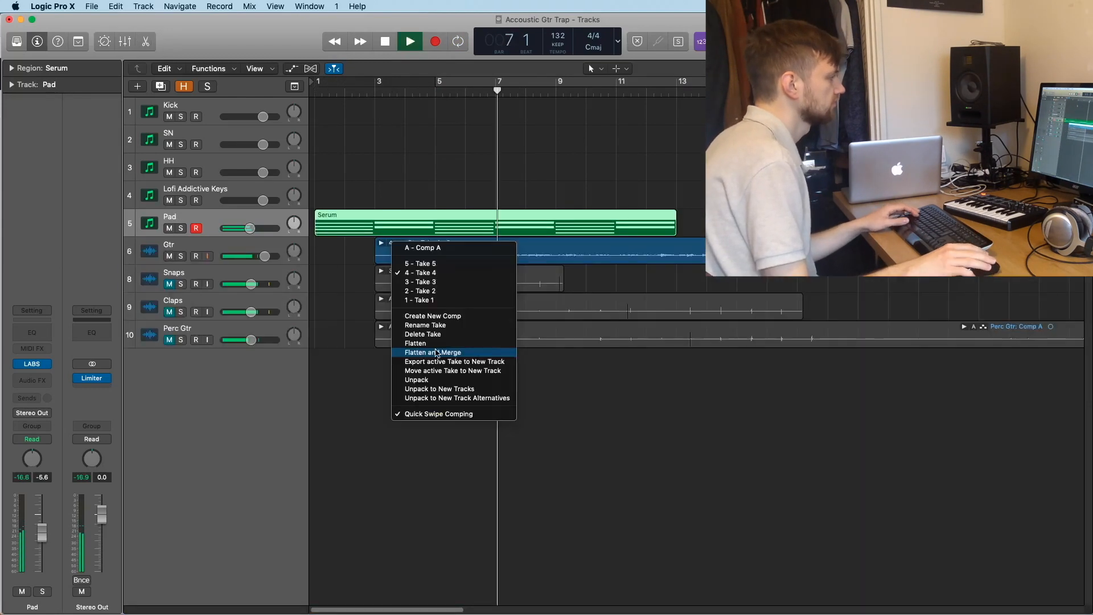
{"action": "left_click", "coordinate": [437, 352]}
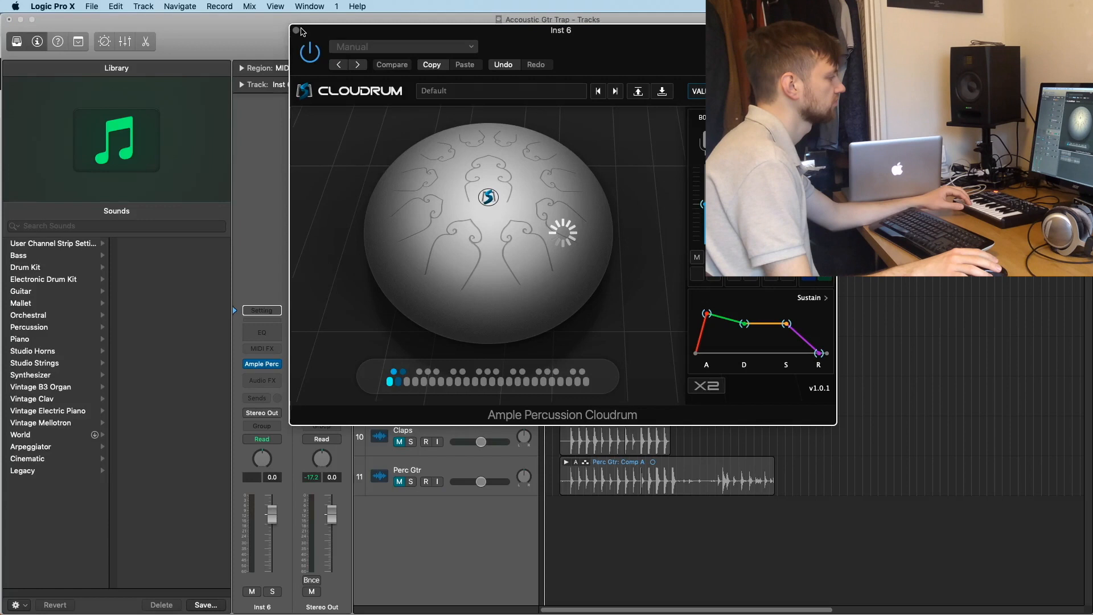
{"action": "key", "text": "y"}
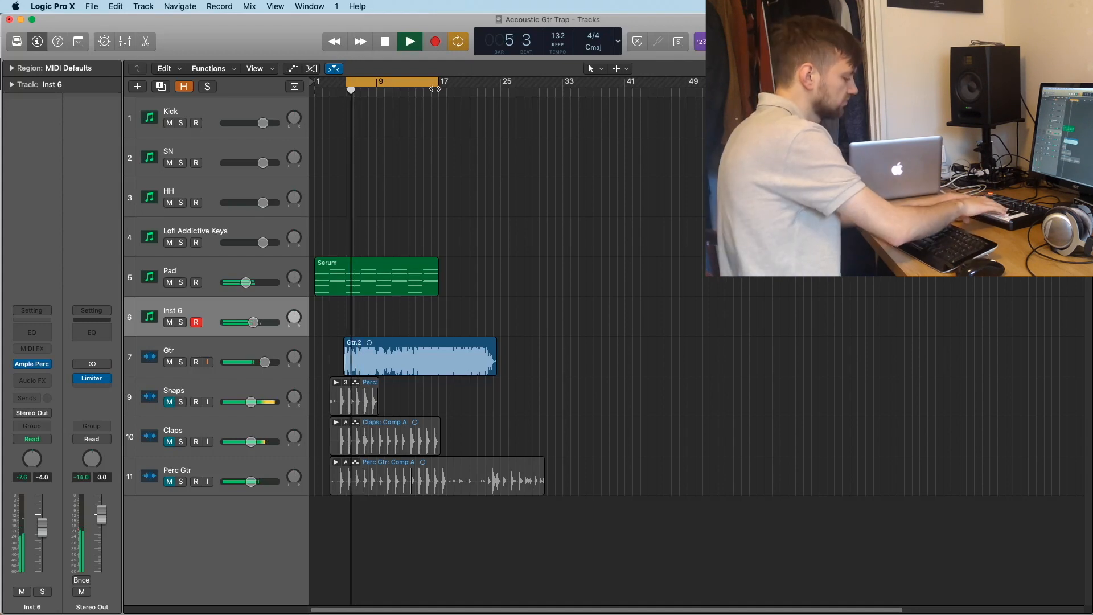
Step: Capture the part just played on the Inst 6 track as a MIDI region and open the Piano Roll
{"action": "left_click", "coordinate": [435, 89]}
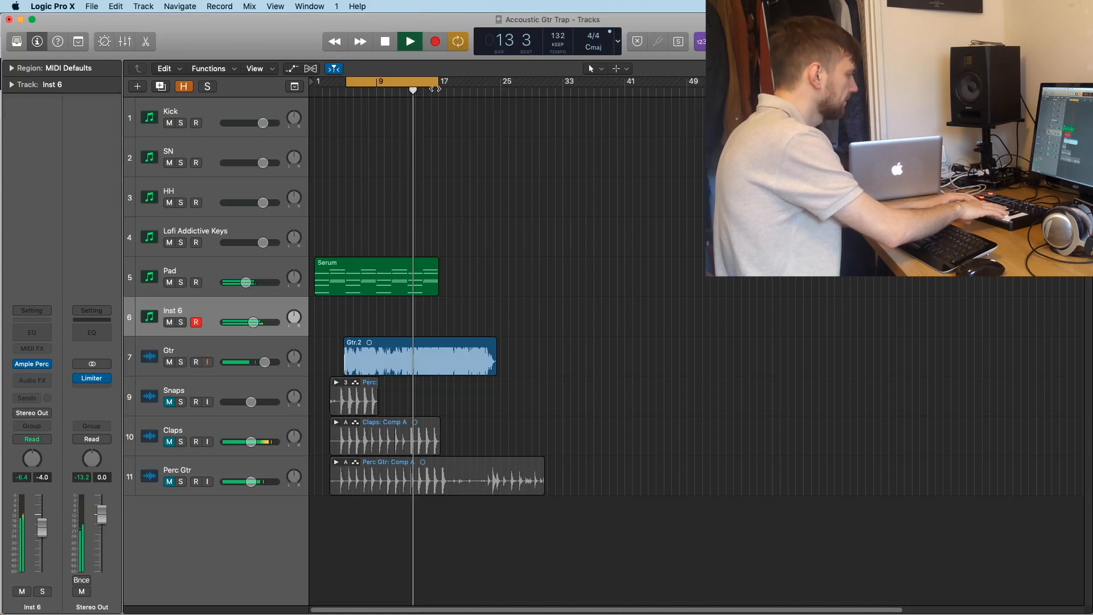
{"action": "key", "text": "shift+r"}
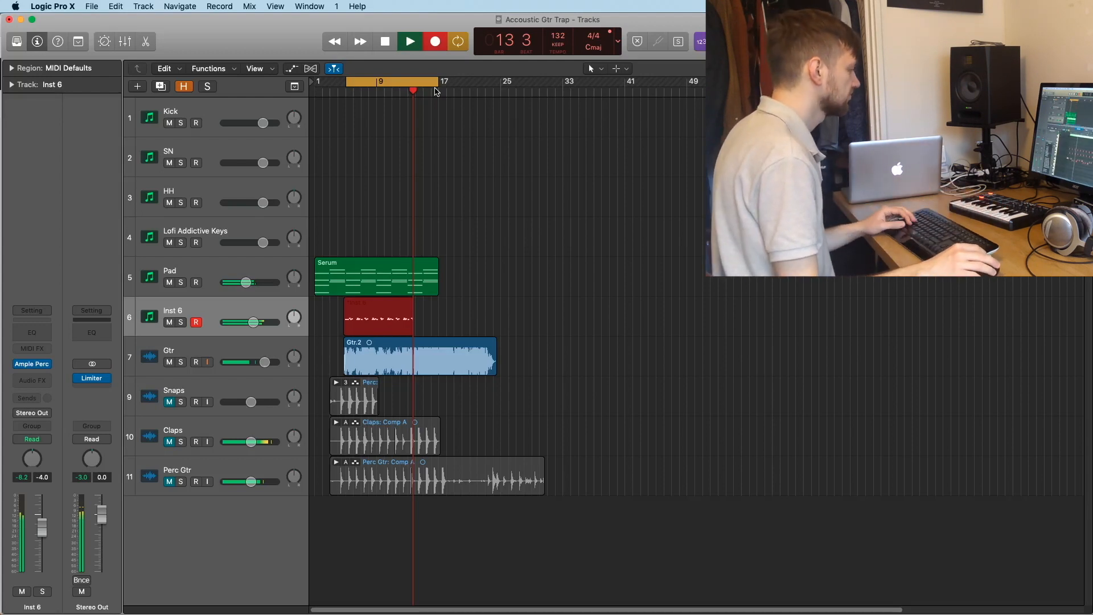
{"action": "key", "text": "space"}
{"action": "key", "text": "p"}
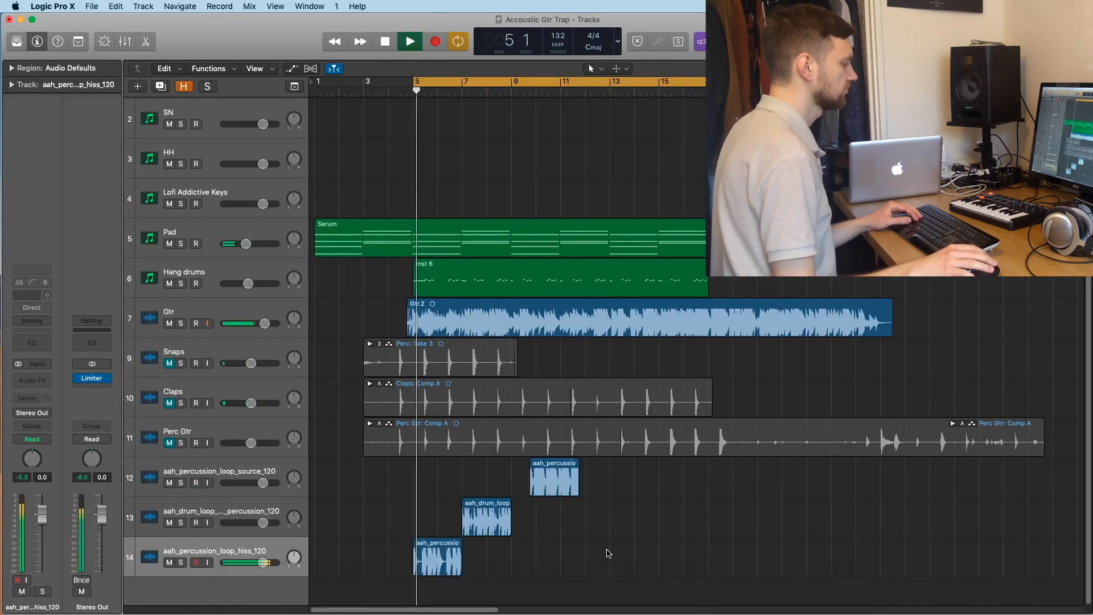
Step: Move the aah_drum_loop region to bar 12 and trim the start of the last hiss-loop slice
{"action": "left_click_drag", "start_coordinate": [490, 529], "coordinate": [613, 529]}
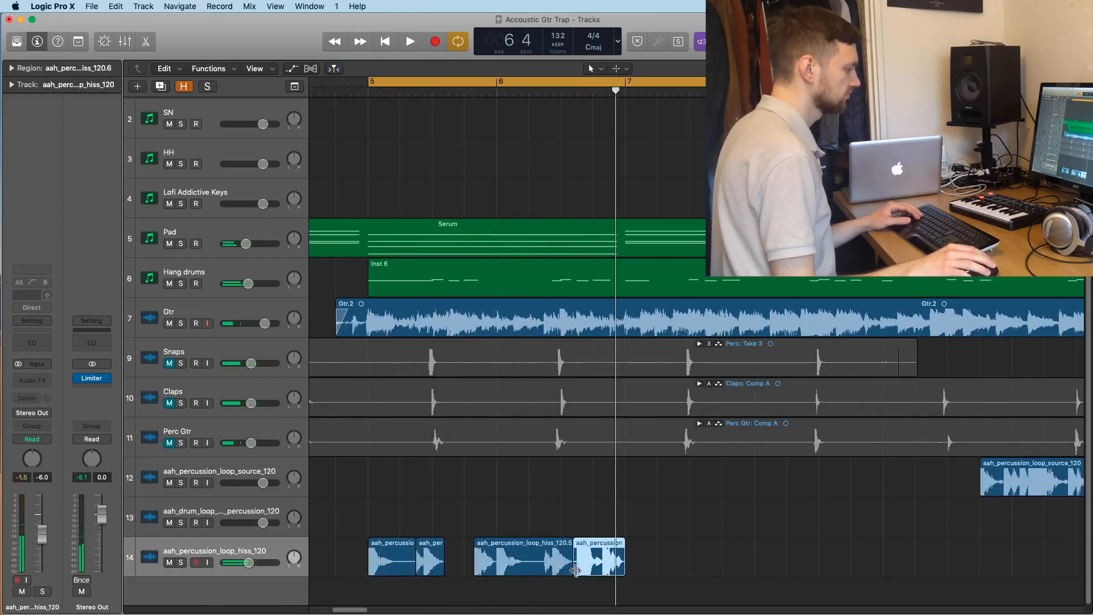
{"action": "left_click_drag", "start_coordinate": [575, 570], "coordinate": [603, 570]}
{"action": "key", "text": "space"}
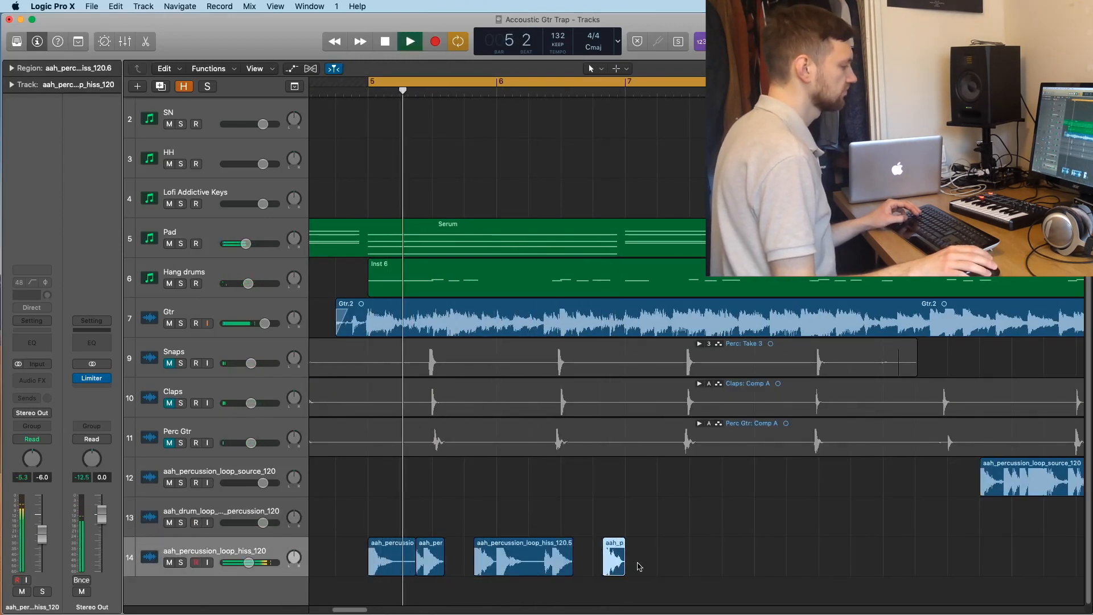
{"action": "key", "text": "z"}
Step: Rename the aah_percussion_loop_hiss_120 track as "Kick texture"
{"action": "double_click", "coordinate": [194, 553]}
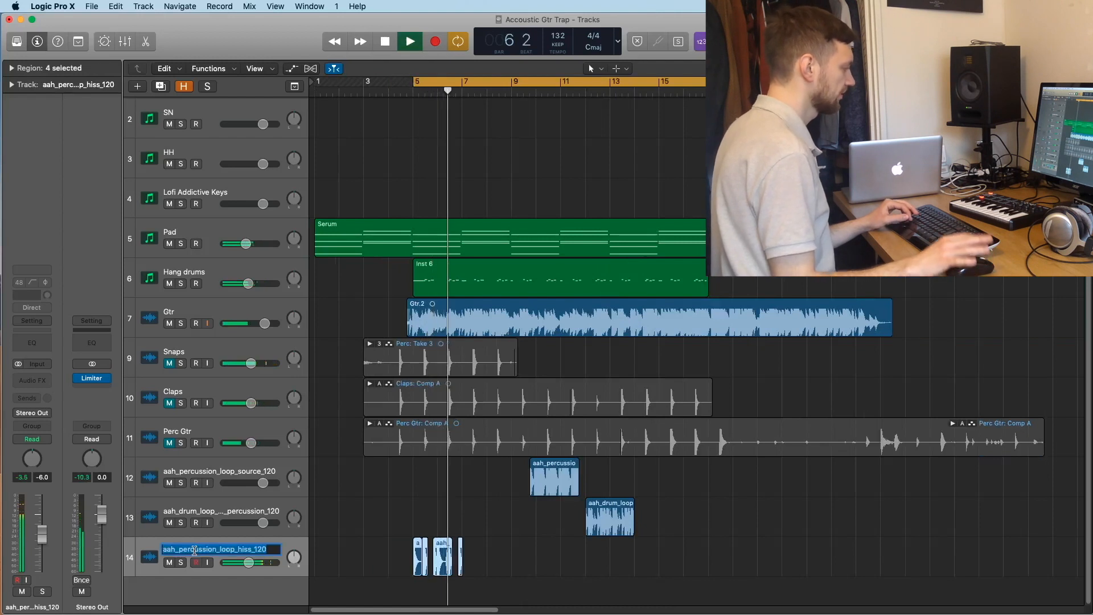
{"action": "type", "text": "Kick"}
{"action": "key", "text": "Return"}
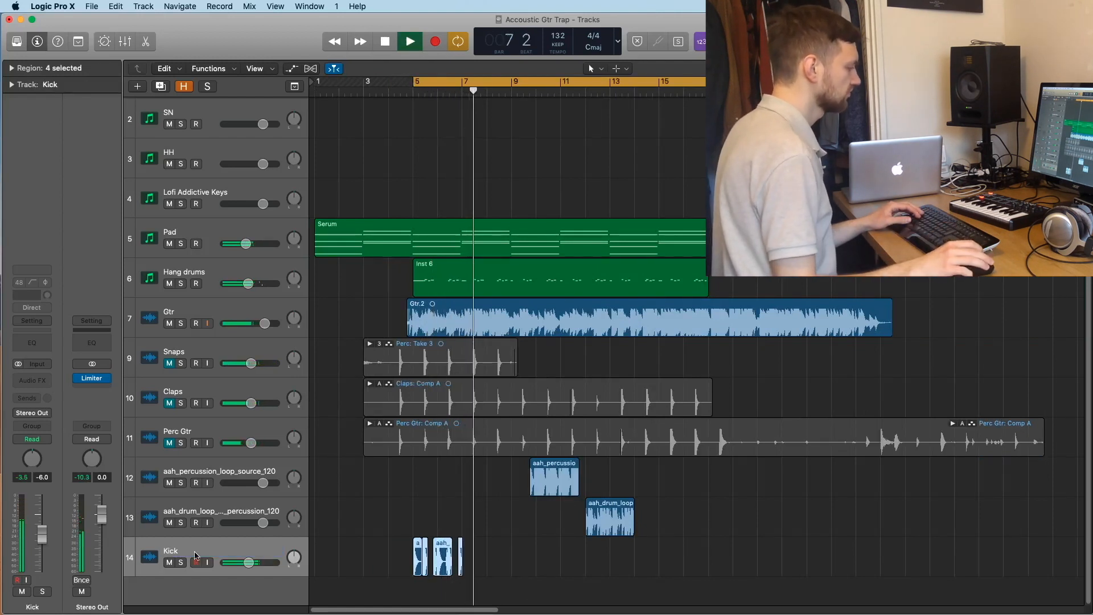
{"action": "key", "text": "space"}
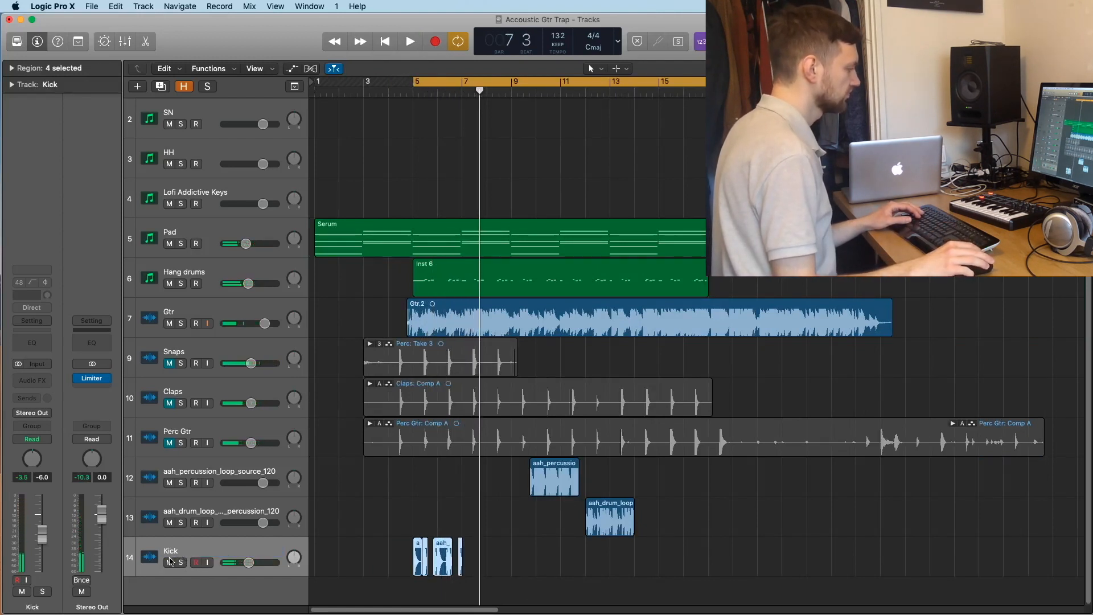
{"action": "left_click", "coordinate": [179, 551]}
{"action": "type", "text": "te"}
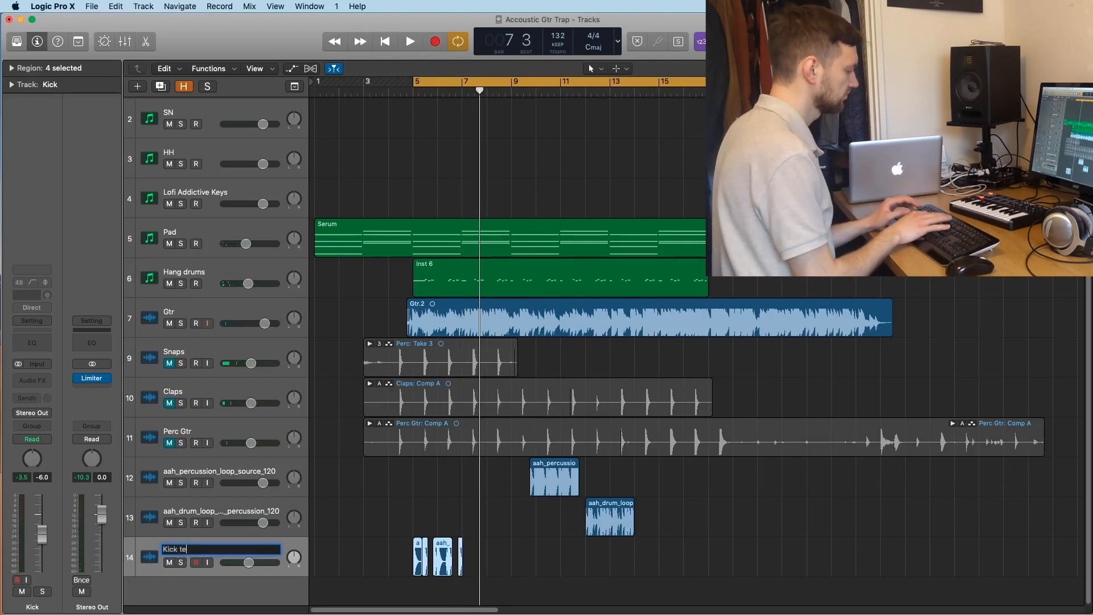
{"action": "type", "text": "xture"}
{"action": "key", "text": "Return"}
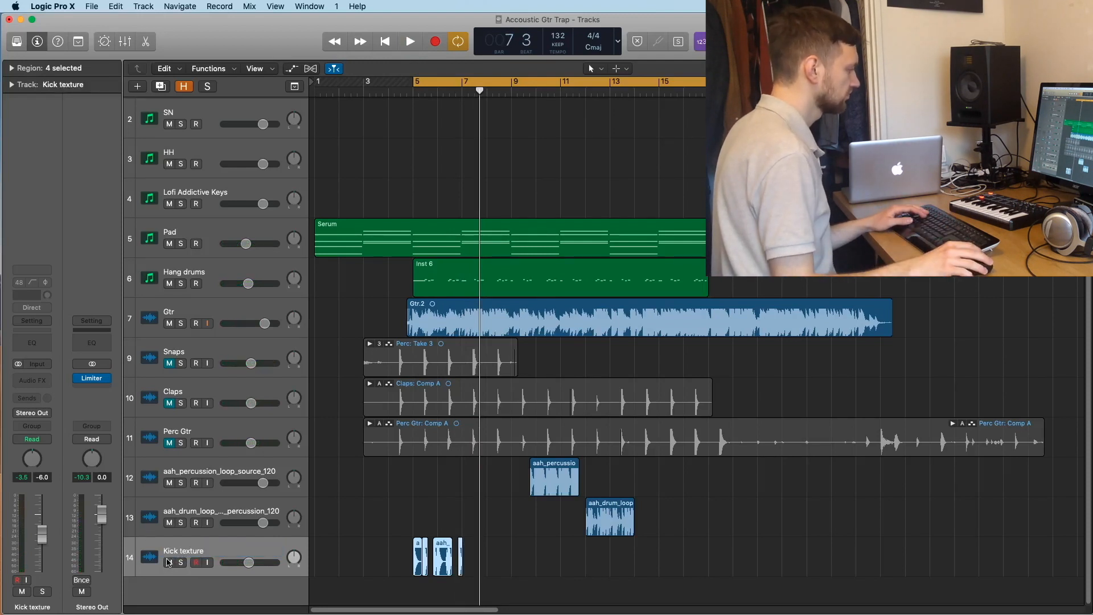
Step: Mute the Kick texture track and move the aah_percussion_loop_source_120 region to bar 5, auditioning it with the mix
{"action": "key", "text": "space"}
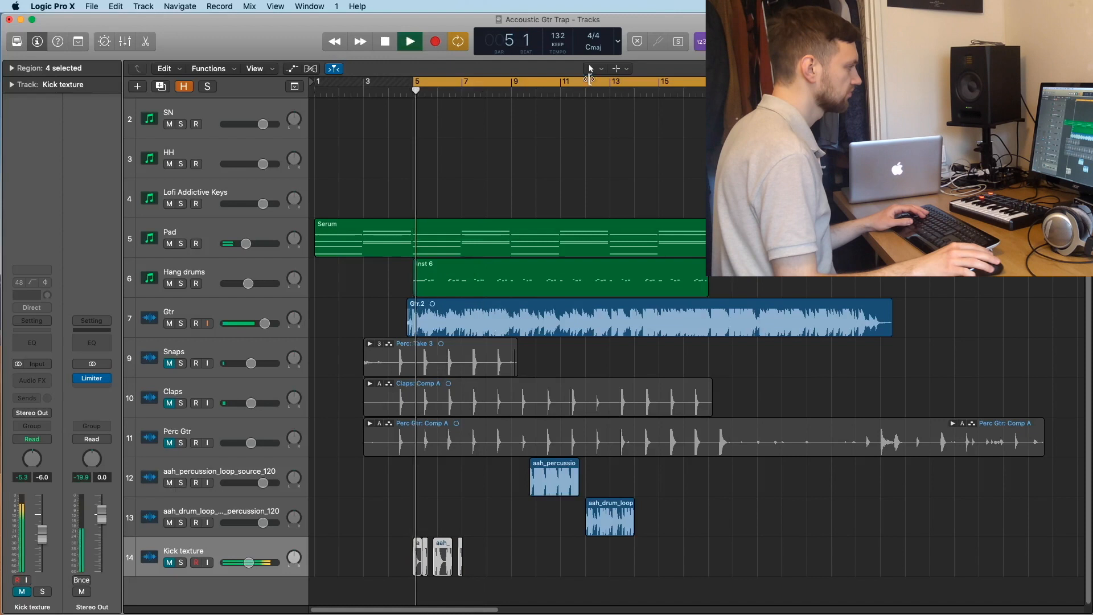
{"action": "left_click", "coordinate": [523, 94]}
{"action": "left_click_drag", "start_coordinate": [544, 467], "coordinate": [429, 485]}
{"action": "key", "text": "space"}
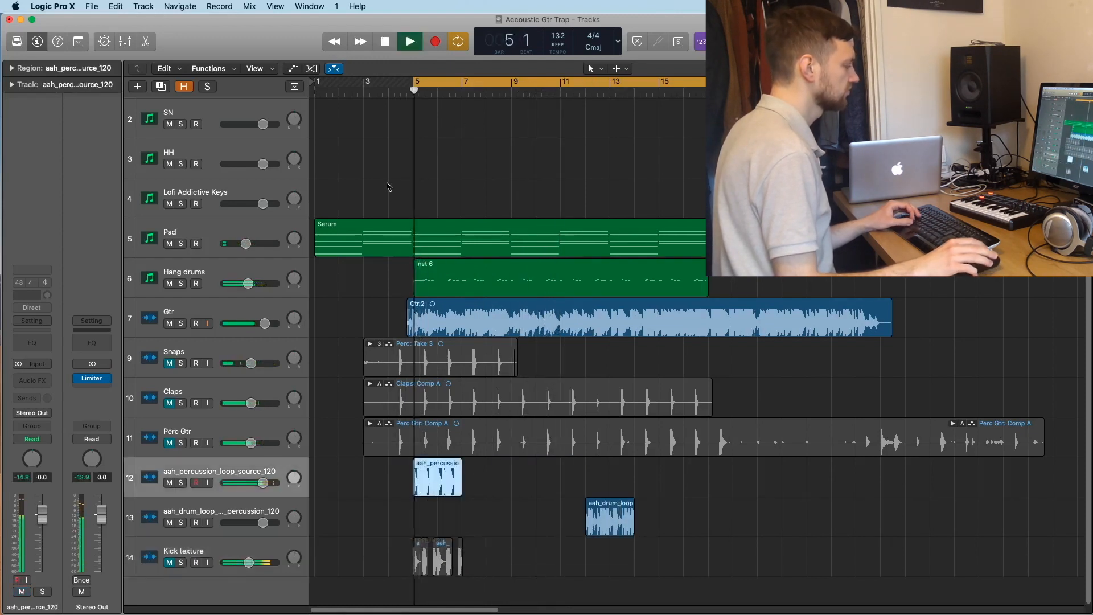
{"action": "key", "text": "space"}
{"action": "key", "text": "space"}
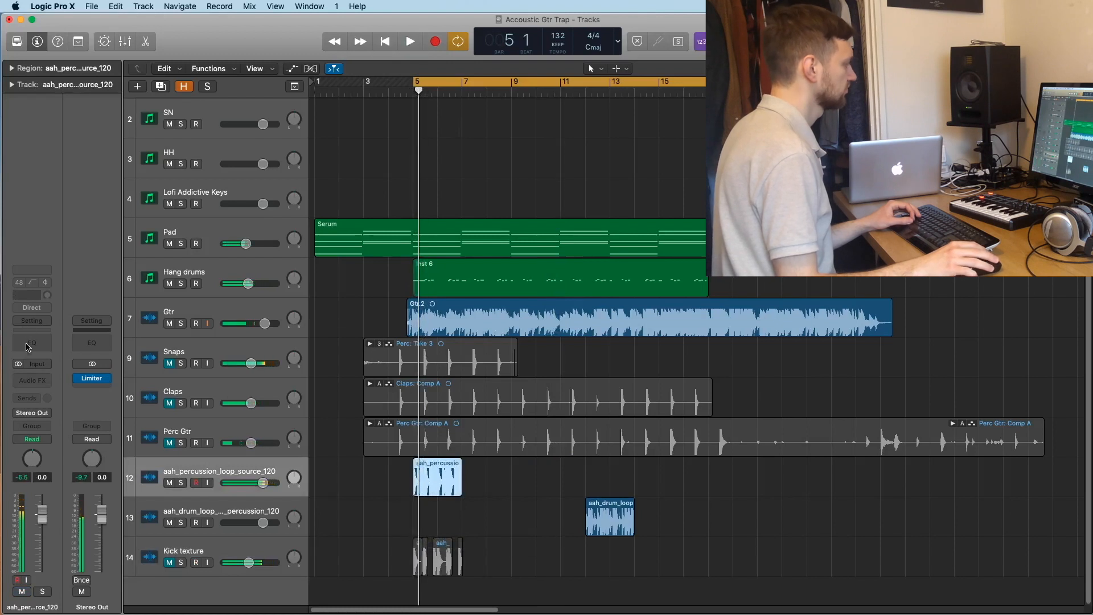
Step: Add a Channel EQ to the aah_percussion_loop_source_120 track with a low cut at 620 Hz
{"action": "left_click", "coordinate": [28, 345]}
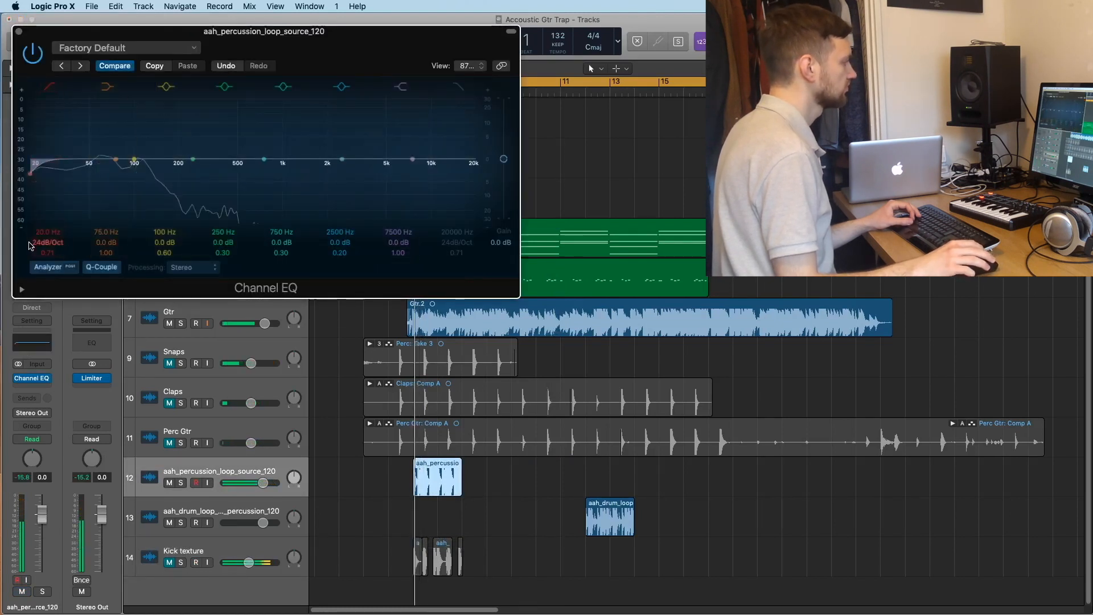
{"action": "left_click_drag", "start_coordinate": [38, 233], "coordinate": [38, 158]}
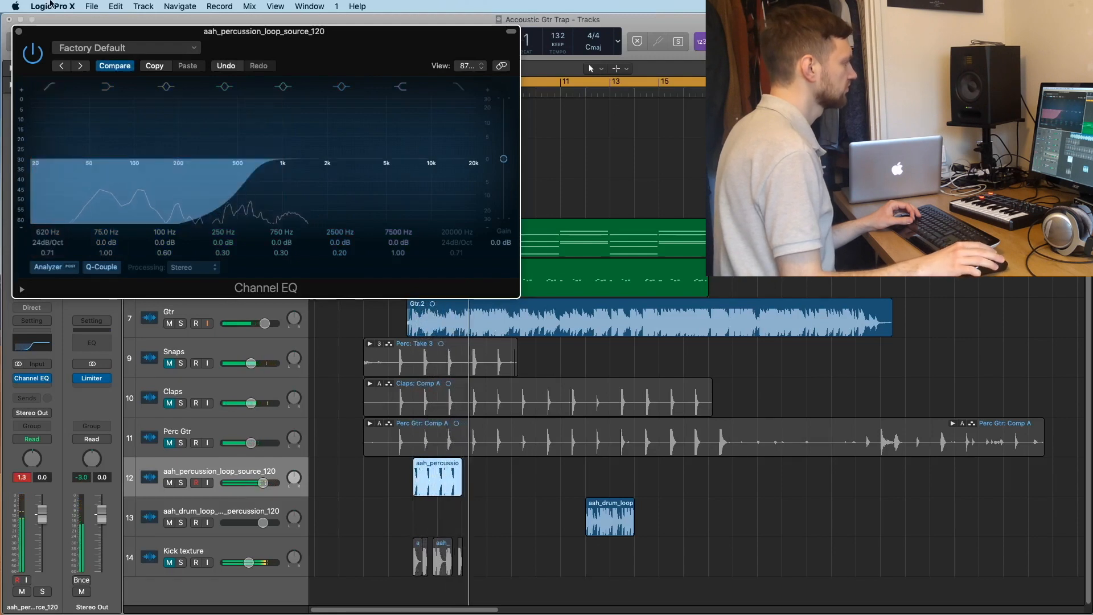
{"action": "left_click", "coordinate": [19, 32]}
{"action": "key", "text": "space"}
{"action": "key", "text": "space"}
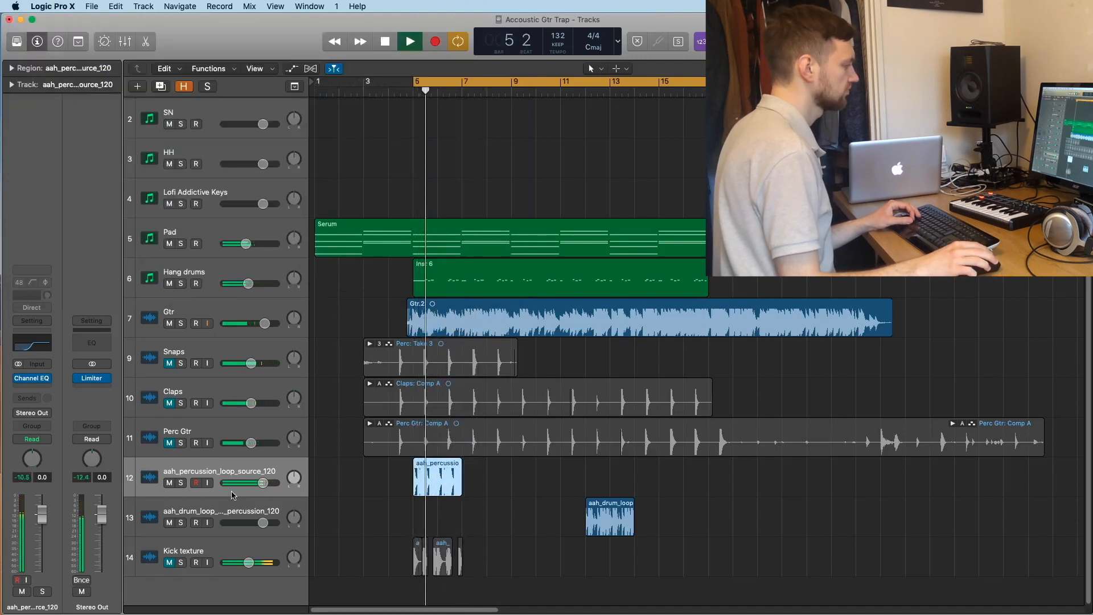
Step: Rename the aah_percussion_loop_source_120 track as "Perc" and select the drum loop track below it
{"action": "double_click", "coordinate": [222, 471]}
{"action": "type", "text": "Pe"}
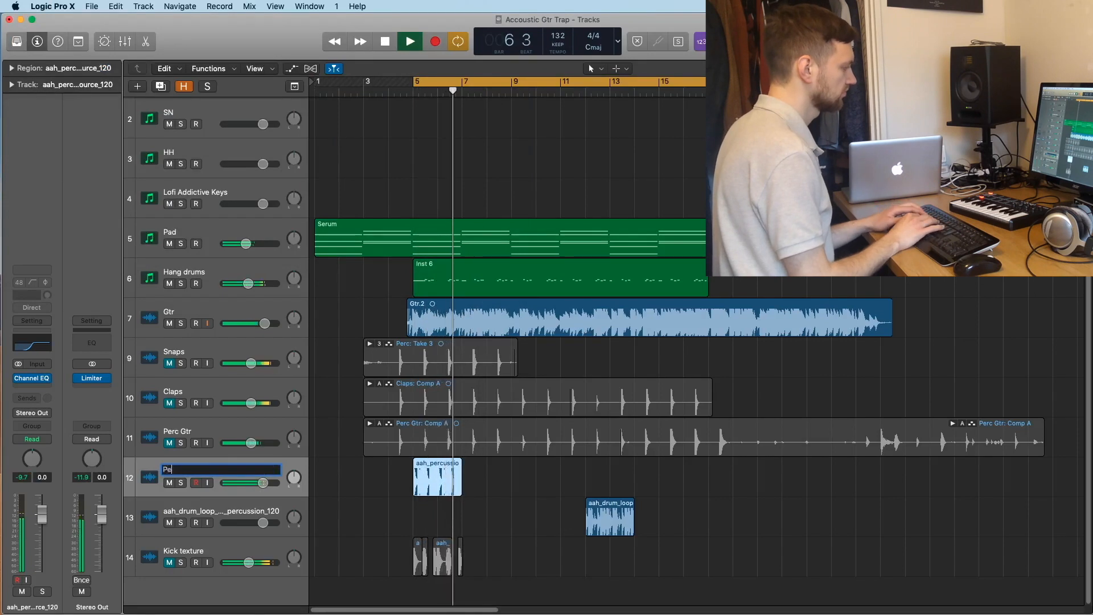
{"action": "type", "text": "rc"}
{"action": "key", "text": "Return"}
{"action": "key", "text": "Down"}
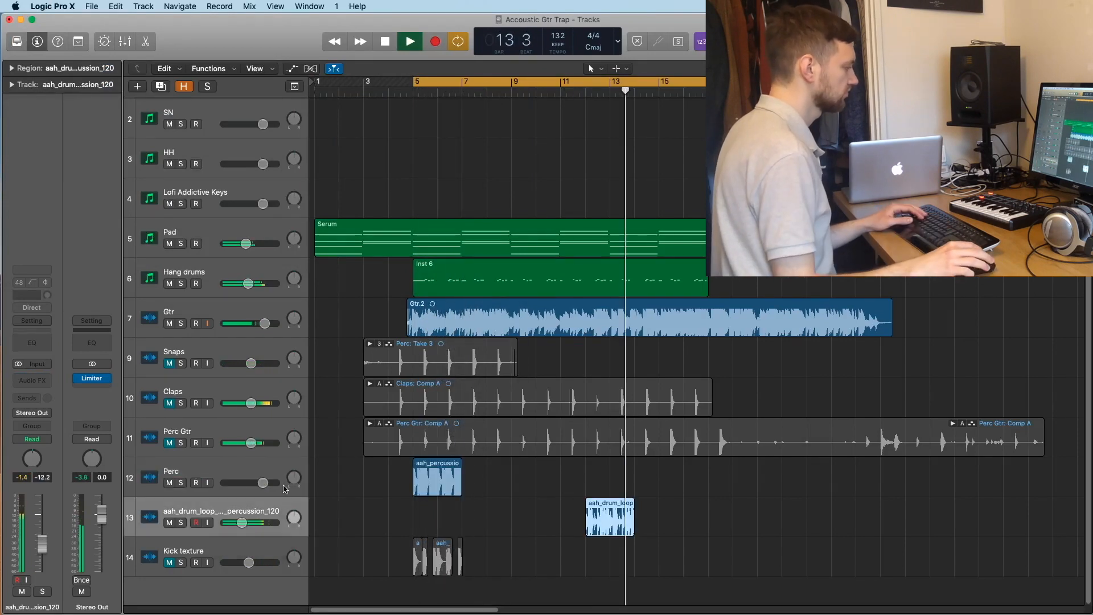
Step: Move the drum loop region to bar 9 and repeat both it and the Perc region once
{"action": "left_click_drag", "start_coordinate": [610, 516], "coordinate": [536, 517]}
{"action": "left_click", "coordinate": [32, 342]}
{"action": "left_click", "coordinate": [19, 31]}
{"action": "key", "text": "super+r"}
{"action": "left_click", "coordinate": [437, 478]}
{"action": "key", "text": "super+r"}
{"action": "left_click", "coordinate": [403, 94]}
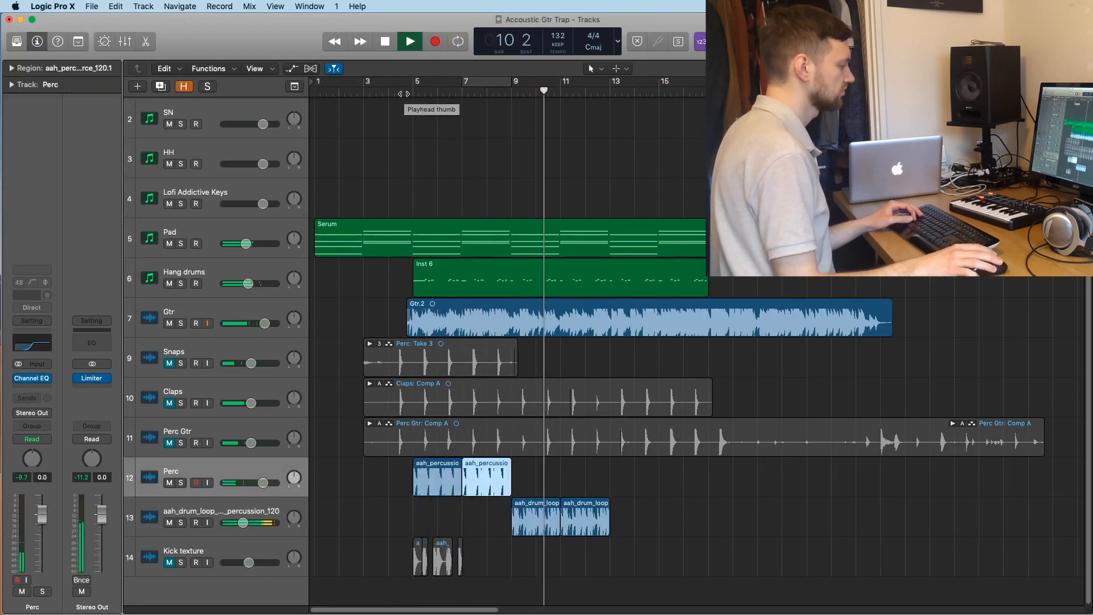
Step: Move the two Perc regions further along the timeline and mute them
{"action": "left_click_drag", "start_coordinate": [486, 478], "coordinate": [586, 478]}
{"action": "left_click_drag", "start_coordinate": [437, 478], "coordinate": [836, 478]}
{"action": "left_click_drag", "start_coordinate": [586, 478], "coordinate": [779, 481]}
{"action": "key", "text": "ctrl+m"}
Step: Move the drum loop to bar 5 and repeat it, with its track volume lowered slightly
{"action": "left_click_drag", "start_coordinate": [535, 516], "coordinate": [442, 516]}
{"action": "key", "text": "super+r"}
{"action": "left_click_drag", "start_coordinate": [779, 478], "coordinate": [966, 478]}
{"action": "left_click_drag", "start_coordinate": [243, 523], "coordinate": [238, 523]}
{"action": "key", "text": "space"}
Step: Delete the drum loop in the opening bars and repeat the remaining drum loops up to bar 21
{"action": "left_click", "coordinate": [437, 516]}
{"action": "key", "text": "Delete"}
{"action": "key", "text": "super+r"}
Step: Split the Gtr region, repeat it, and move the copy back towards the end of the first part
{"action": "left_click", "coordinate": [649, 317]}
{"action": "key", "text": "super+t"}
{"action": "key", "text": "super+r"}
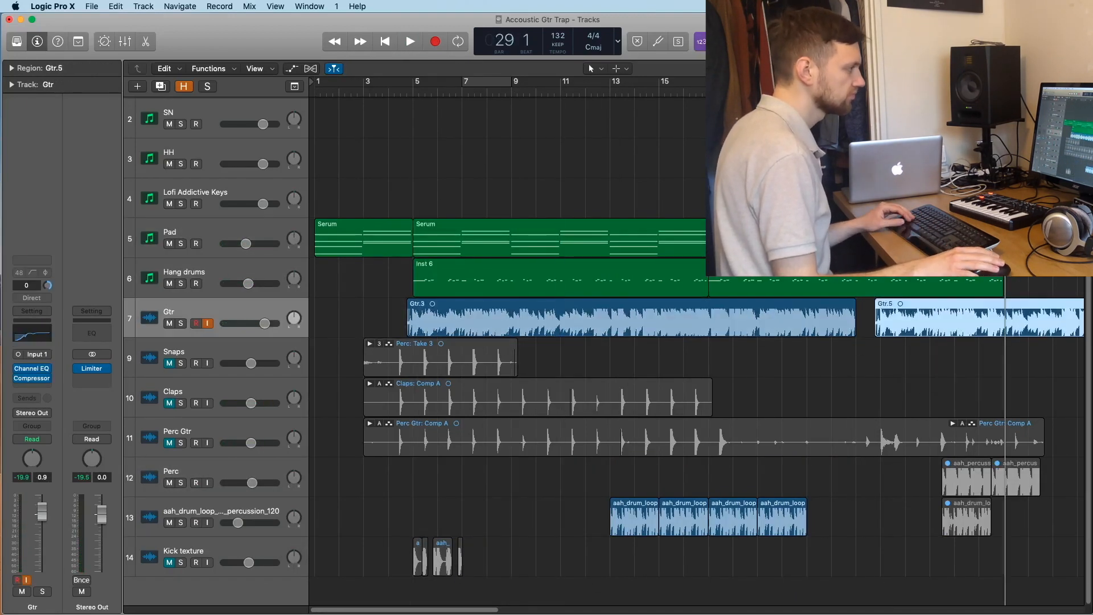
{"action": "left_click_drag", "start_coordinate": [933, 319], "coordinate": [914, 319]}
{"action": "scroll", "coordinate": [385, 353], "scroll_direction": "right", "scroll_amount": 10}
{"action": "scroll", "coordinate": [386, 354], "scroll_direction": "left", "scroll_amount": 10}
Step: Move the muted loops clear of the arrangement to about bar 39 and repeat the drum loops up to bar 29
{"action": "left_click", "coordinate": [643, 94]}
{"action": "key", "text": "space"}
{"action": "left_click_drag", "start_coordinate": [802, 478], "coordinate": [1049, 478]}
{"action": "key", "text": "super+r"}
Step: Delete the repeated Gtr region and place another Gtr section from bar 21 to bar 29
{"action": "key", "text": "Delete"}
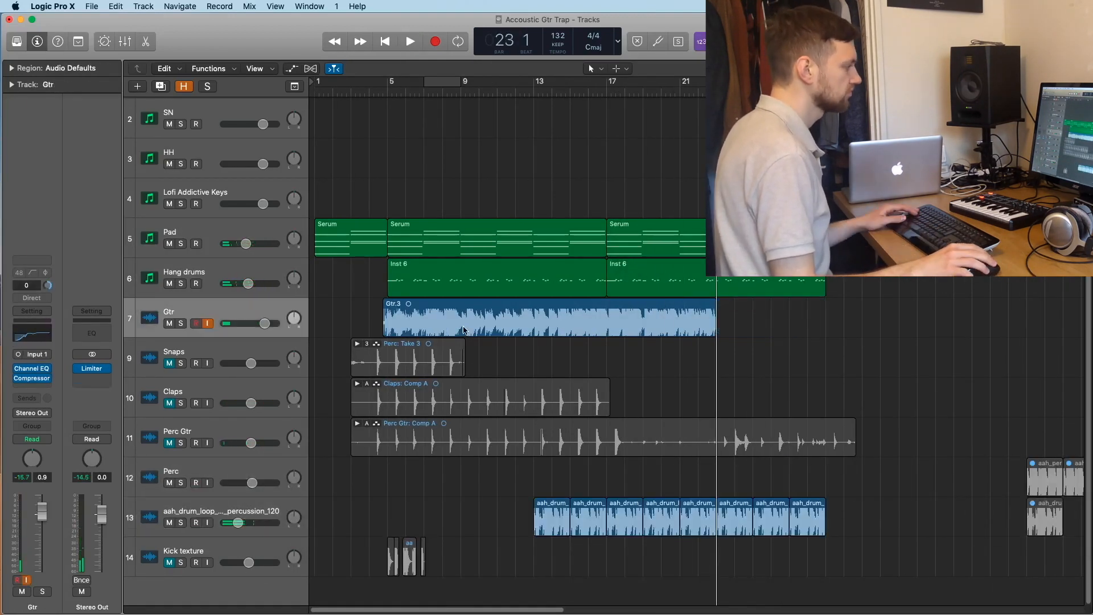
{"action": "key", "text": "space"}
{"action": "left_click_drag", "start_coordinate": [933, 319], "coordinate": [783, 319]}
{"action": "key", "text": "super+Left"}
{"action": "key", "text": "space"}
Step: Set the cycle range to bars 17 to 29 and audition the SN and Kick tracks over it
{"action": "scroll", "coordinate": [453, 225], "scroll_direction": "up", "scroll_amount": 3}
{"action": "left_click_drag", "start_coordinate": [490, 81], "coordinate": [621, 81]}
{"action": "left_click", "coordinate": [175, 152]}
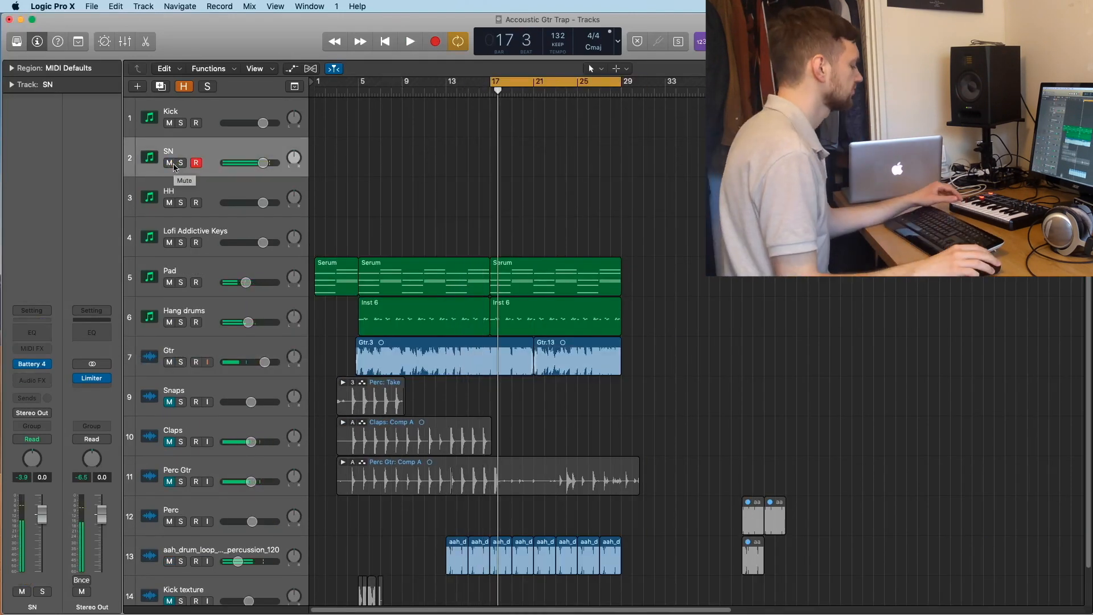
{"action": "left_click", "coordinate": [177, 113]}
{"action": "key", "text": "space"}
Step: Lower the Kick volume to -4.3 dB, the SN volume to -4.4 dB and the HH volume slightly
{"action": "left_click_drag", "start_coordinate": [263, 123], "coordinate": [253, 123]}
{"action": "left_click_drag", "start_coordinate": [263, 163], "coordinate": [252, 162]}
{"action": "left_click_drag", "start_coordinate": [261, 203], "coordinate": [256, 203]}
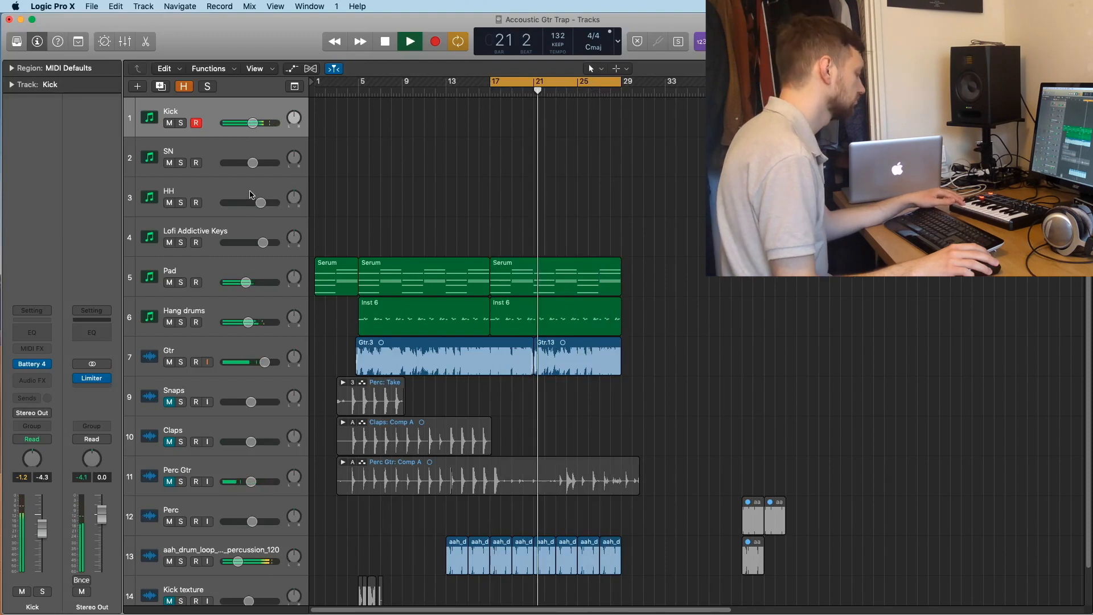
{"action": "key", "text": "space"}
Step: Replace the instrument on the Kick and SN tracks with Ultrabeat
{"action": "left_click", "coordinate": [176, 112]}
{"action": "left_click", "coordinate": [47, 363]}
{"action": "left_click", "coordinate": [142, 535]}
{"action": "left_click", "coordinate": [175, 152]}
{"action": "left_click", "coordinate": [47, 364]}
{"action": "left_click", "coordinate": [142, 535]}
{"action": "left_click", "coordinate": [176, 112]}
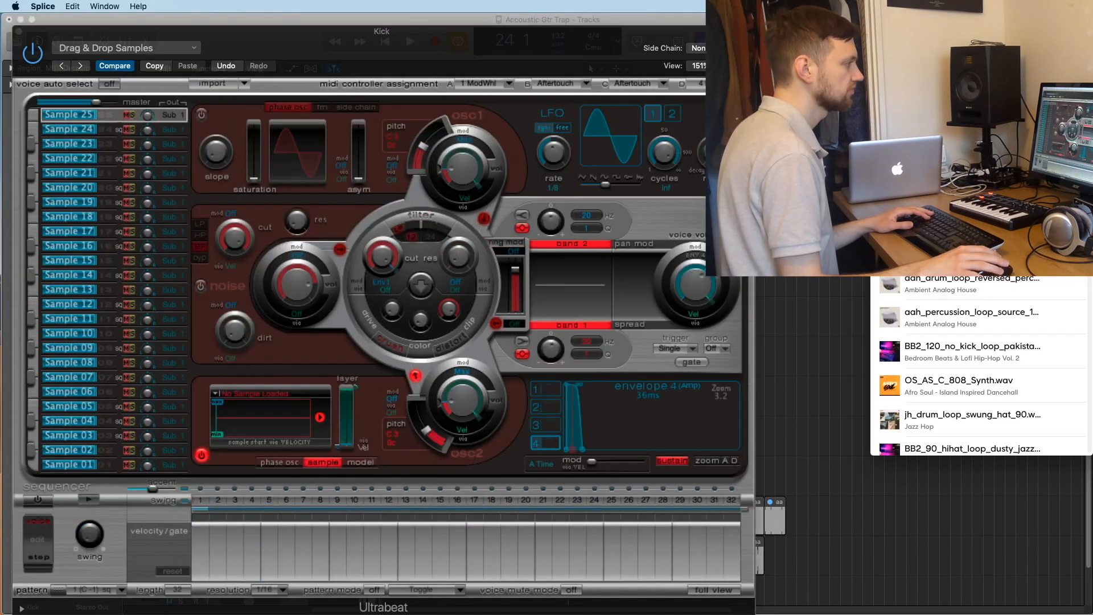
Step: Switch to Splice and browse the sample packs for drum samples to use in Ultrabeat
{"action": "scroll", "coordinate": [883, 287], "scroll_direction": "down", "scroll_amount": 10}
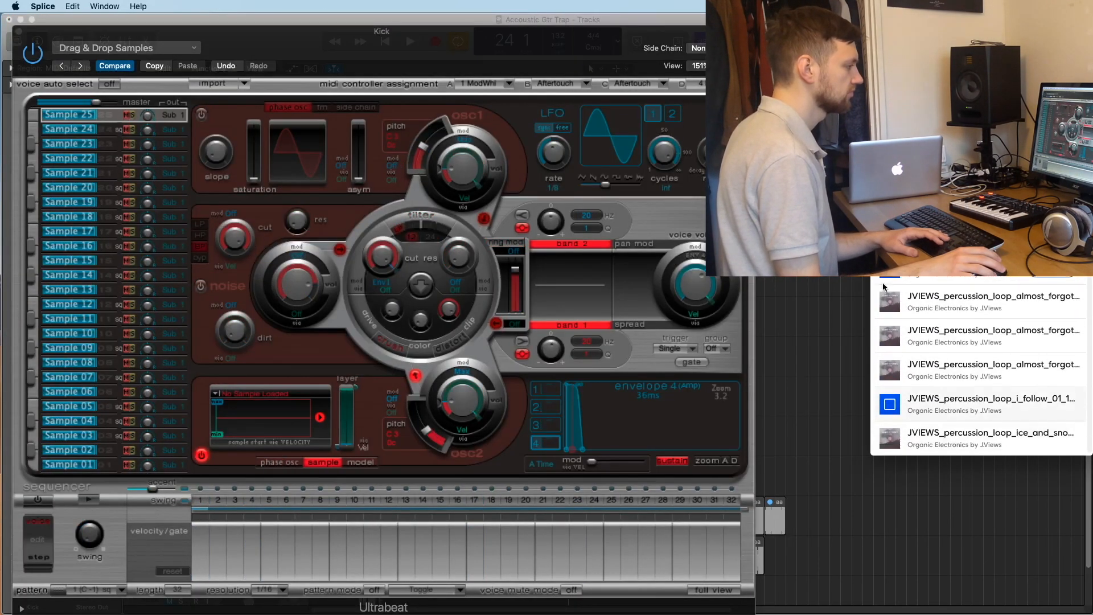
{"action": "scroll", "coordinate": [884, 286], "scroll_direction": "down", "scroll_amount": 5}
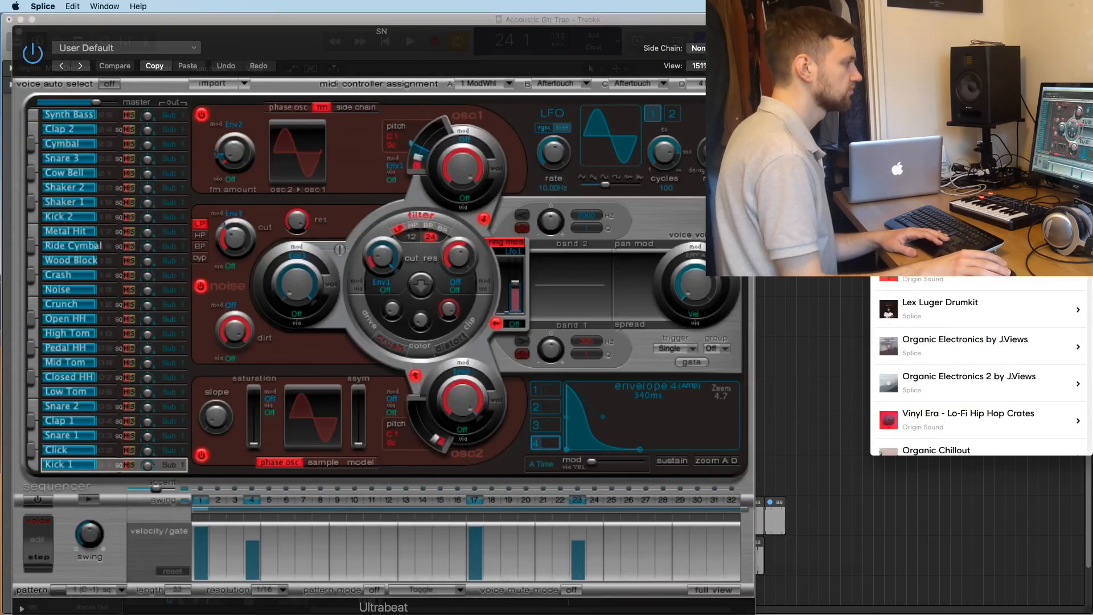
{"action": "left_click", "coordinate": [907, 288]}
{"action": "scroll", "coordinate": [880, 375], "scroll_direction": "down", "scroll_amount": 10}
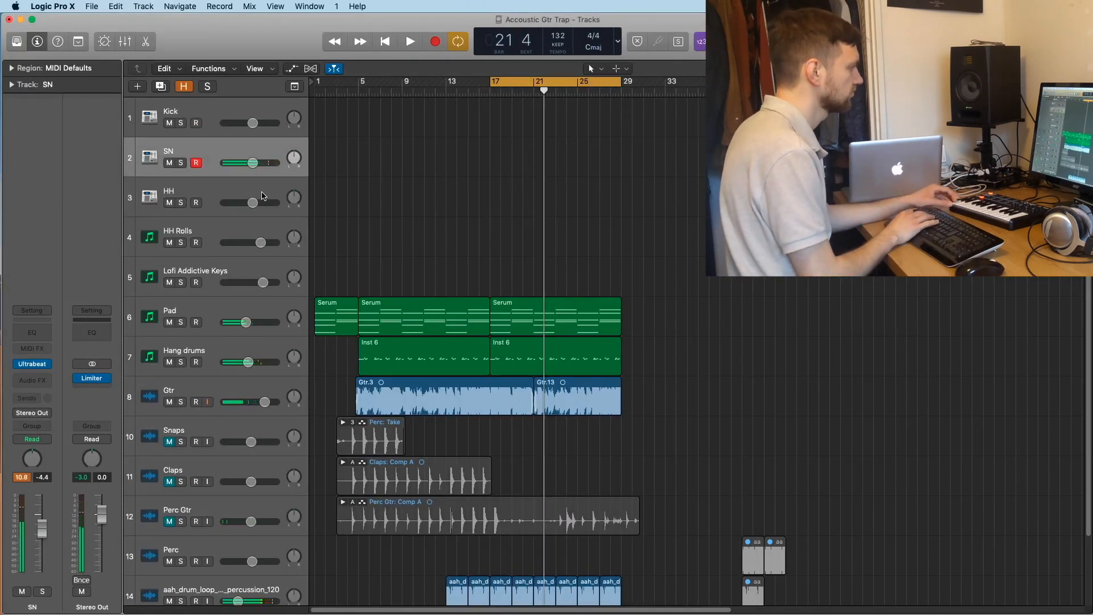
Step: Record a snare pattern on the SN track across bars 17 to 29
{"action": "key", "text": "r"}
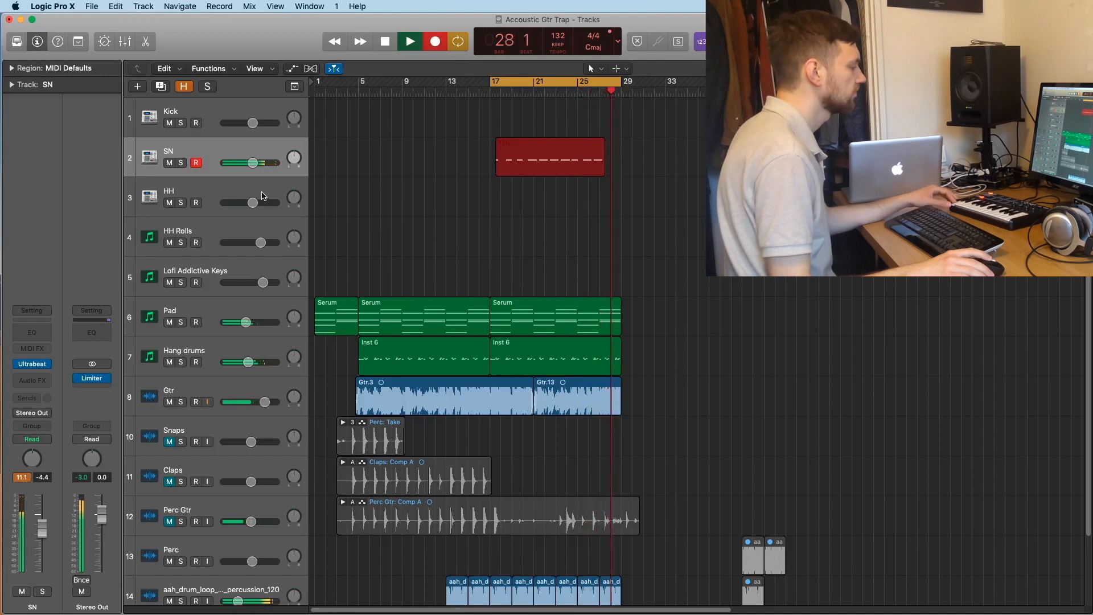
{"action": "key", "text": "space"}
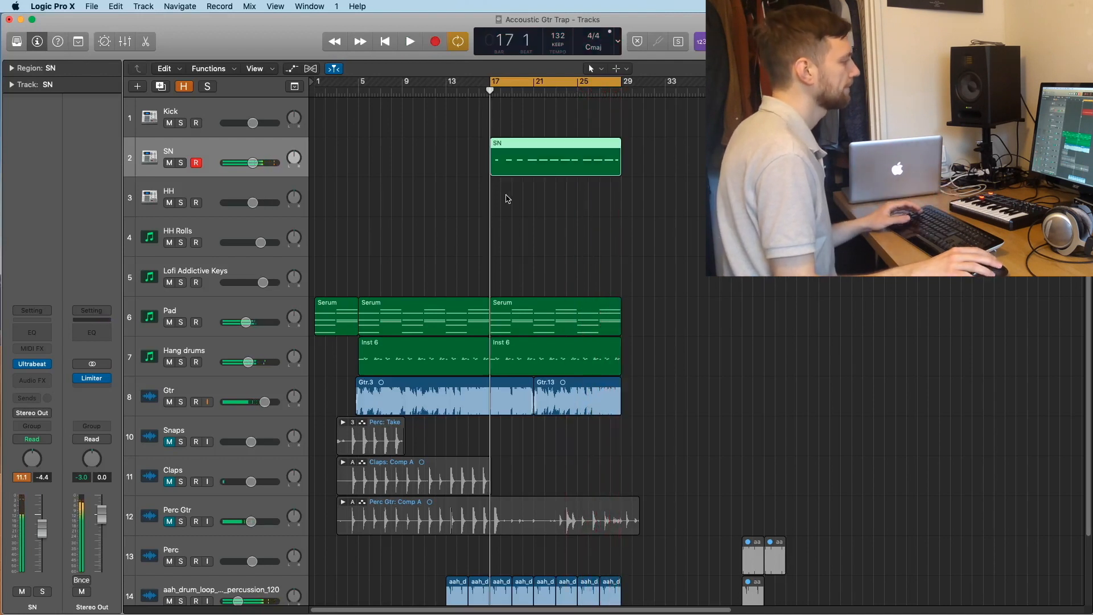
Step: Quantize all notes of the recorded SN region to 1/8 notes at a strength of 93
{"action": "double_click", "coordinate": [512, 156]}
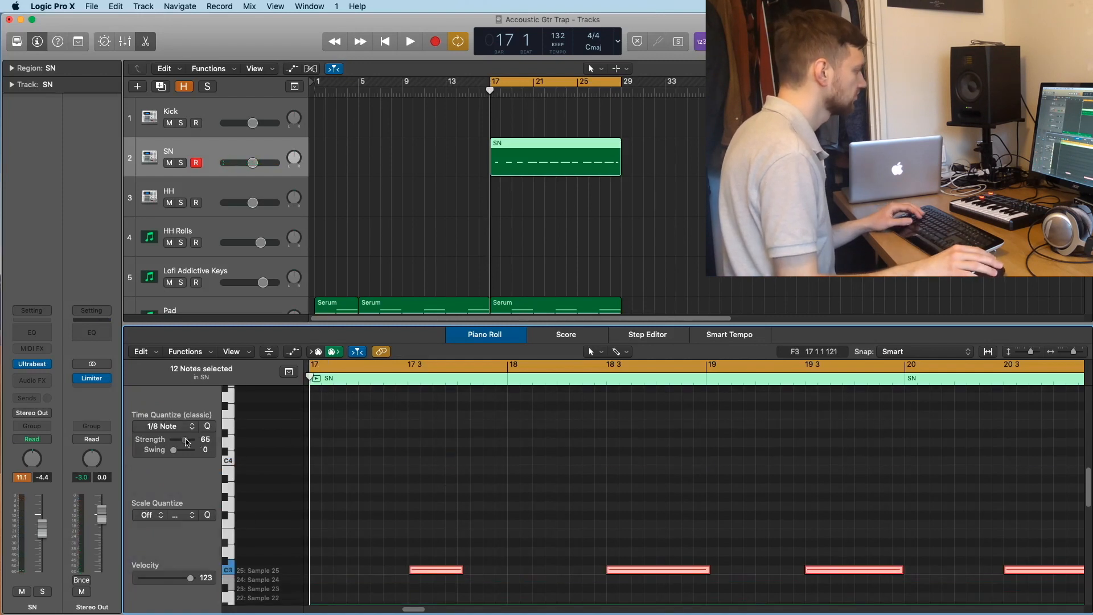
{"action": "key", "text": "space"}
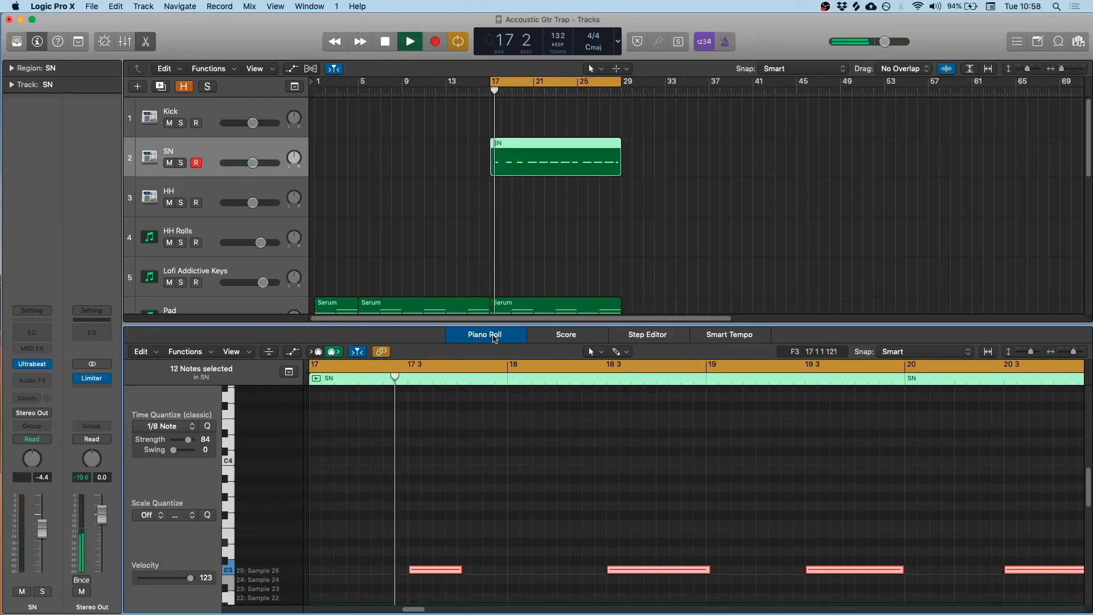
{"action": "left_click_drag", "start_coordinate": [189, 443], "coordinate": [192, 444]}
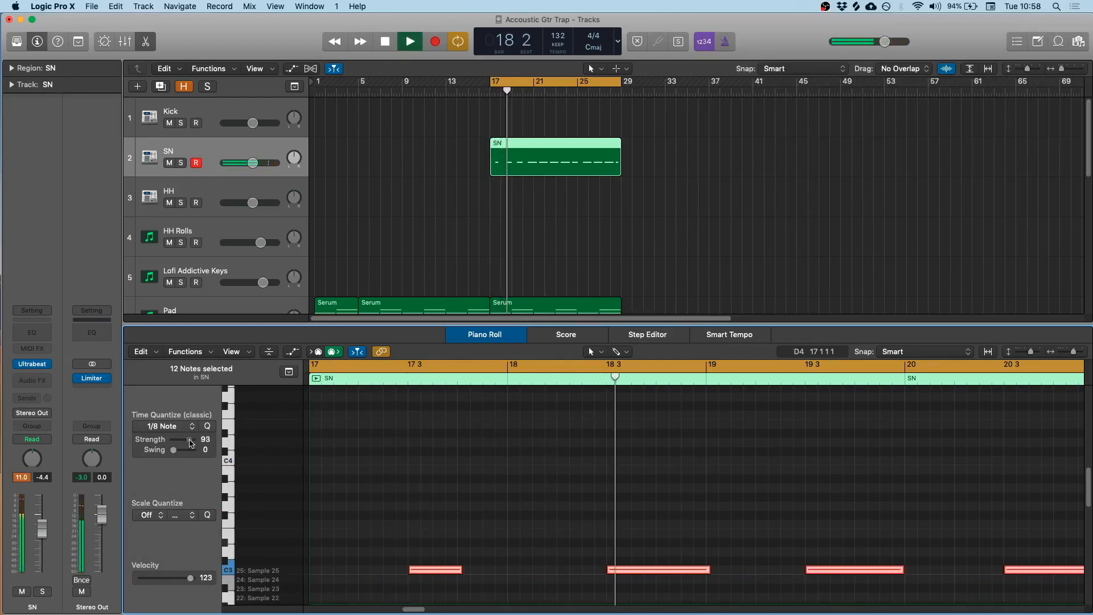
Step: Close the snare note editor and adjust the oscillator 2 pitch of the hi-hat sample in the HH track's Ultrabeat
{"action": "key", "text": "XF86AudioLowerVolume"}
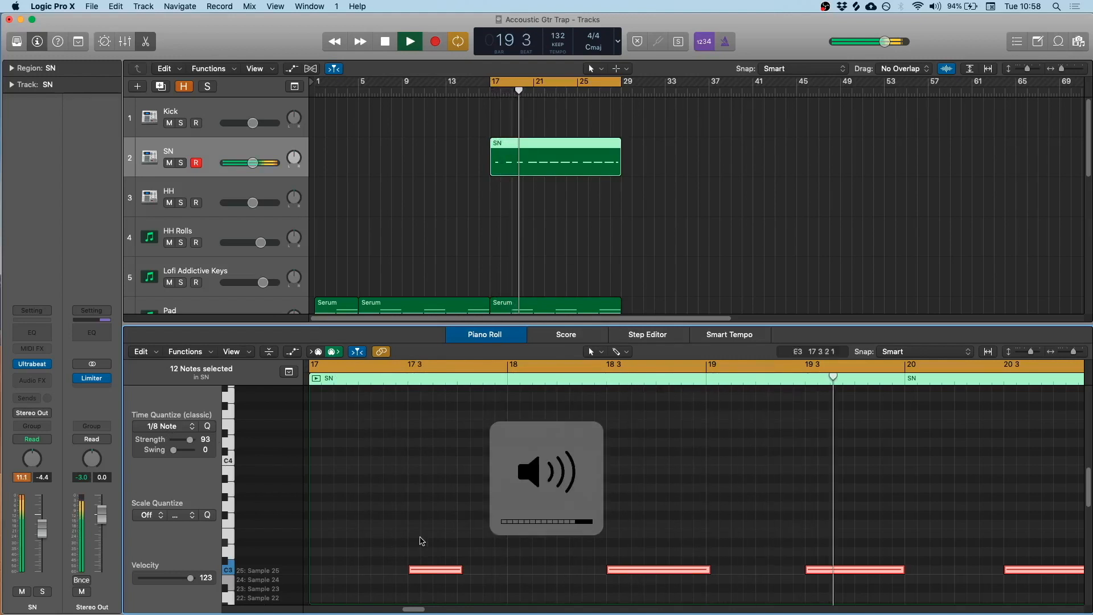
{"action": "key", "text": "p"}
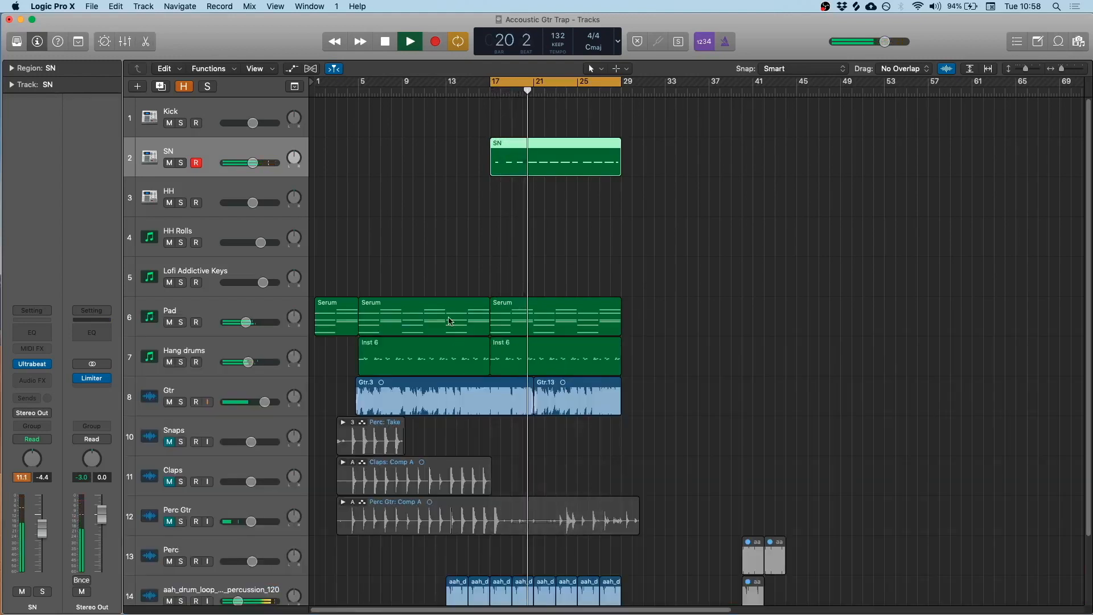
{"action": "left_click", "coordinate": [428, 244]}
{"action": "left_click", "coordinate": [150, 199]}
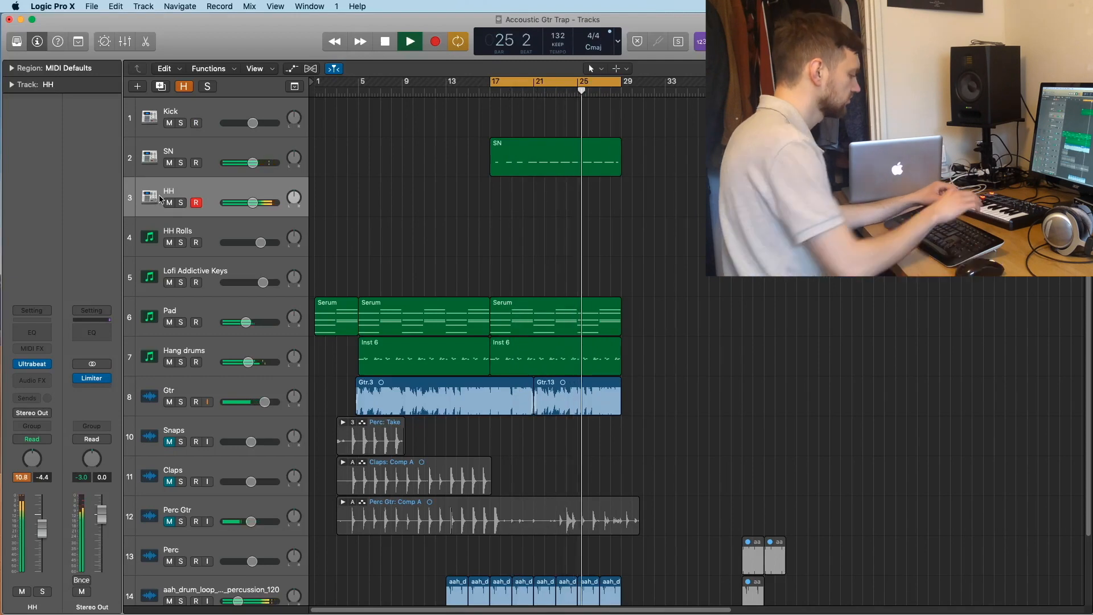
{"action": "left_click", "coordinate": [33, 364]}
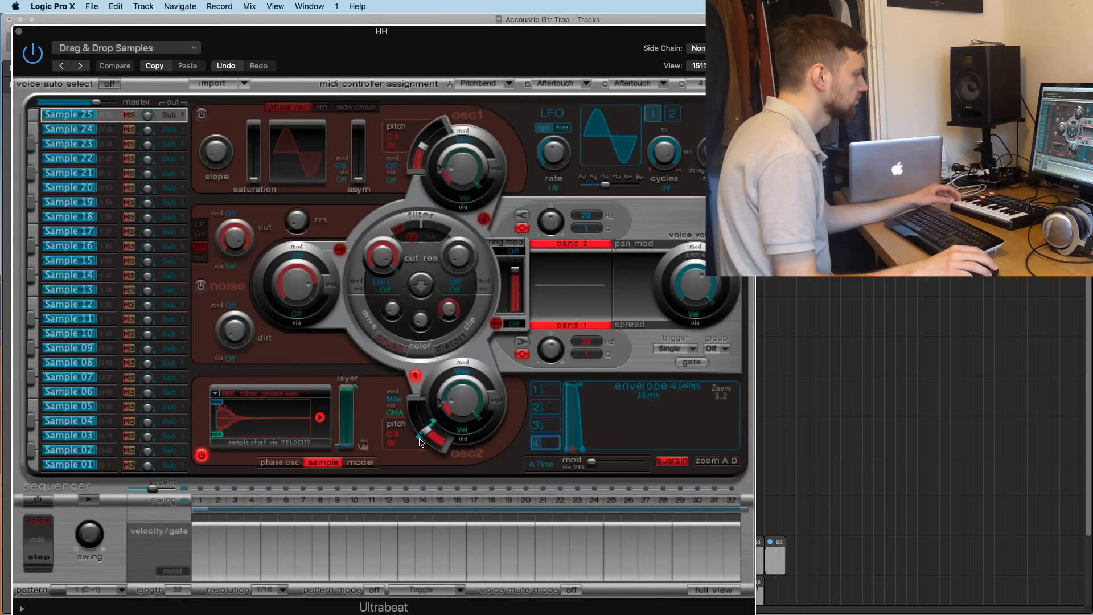
{"action": "left_click_drag", "start_coordinate": [426, 432], "coordinate": [437, 436]}
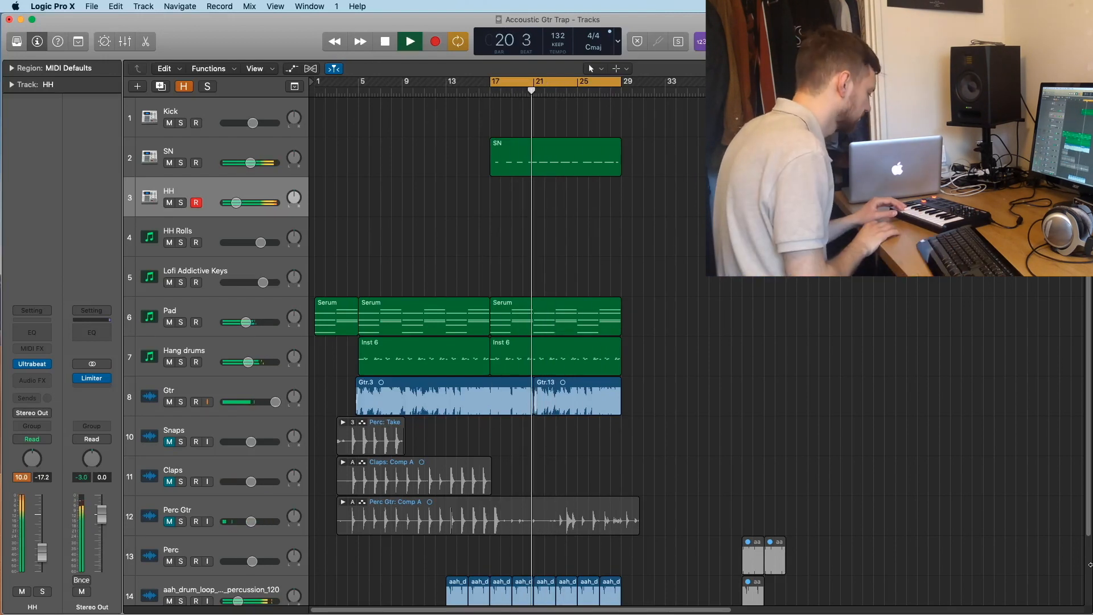
Step: Record a hi-hat pattern on the HH track across bars 17 to 25 and quantize its notes to 1/8 notes at strength 90
{"action": "key", "text": "r"}
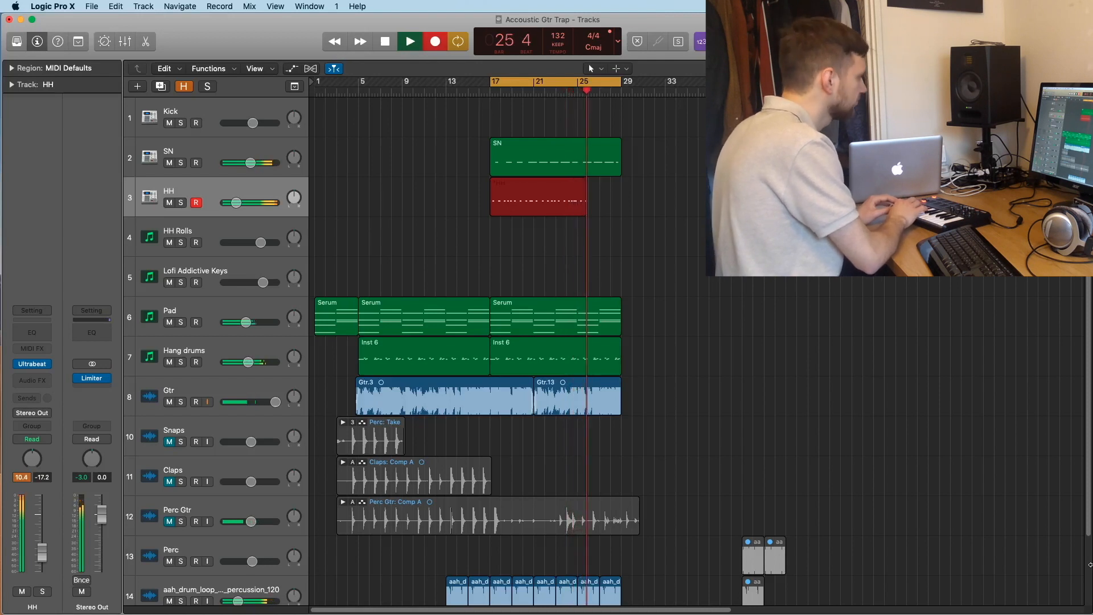
{"action": "key", "text": "space"}
{"action": "double_click", "coordinate": [568, 210]}
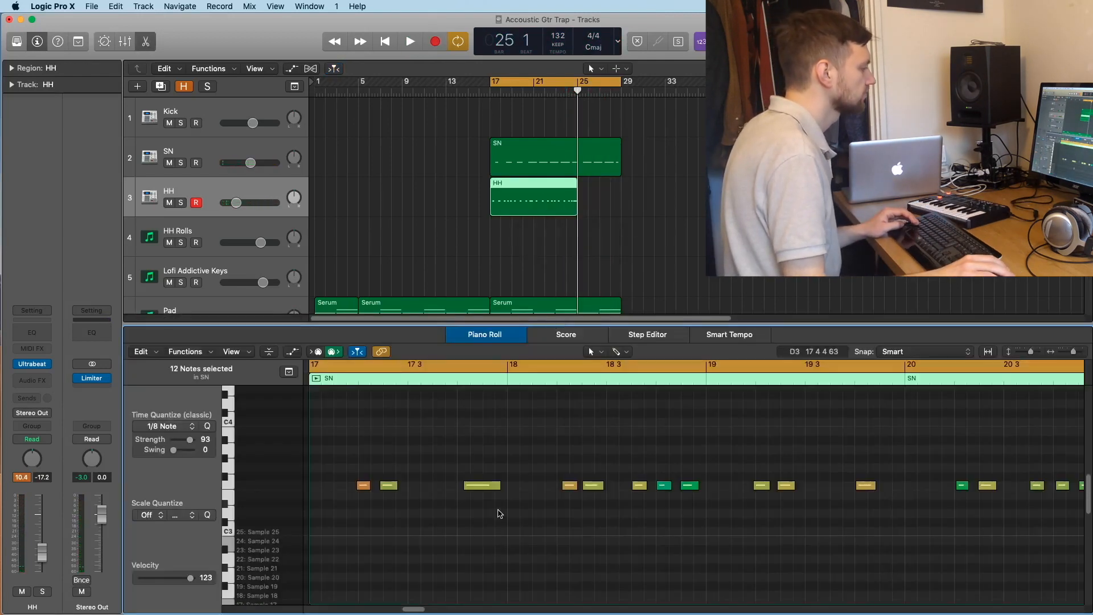
{"action": "left_click", "coordinate": [486, 488]}
{"action": "key", "text": "super+a"}
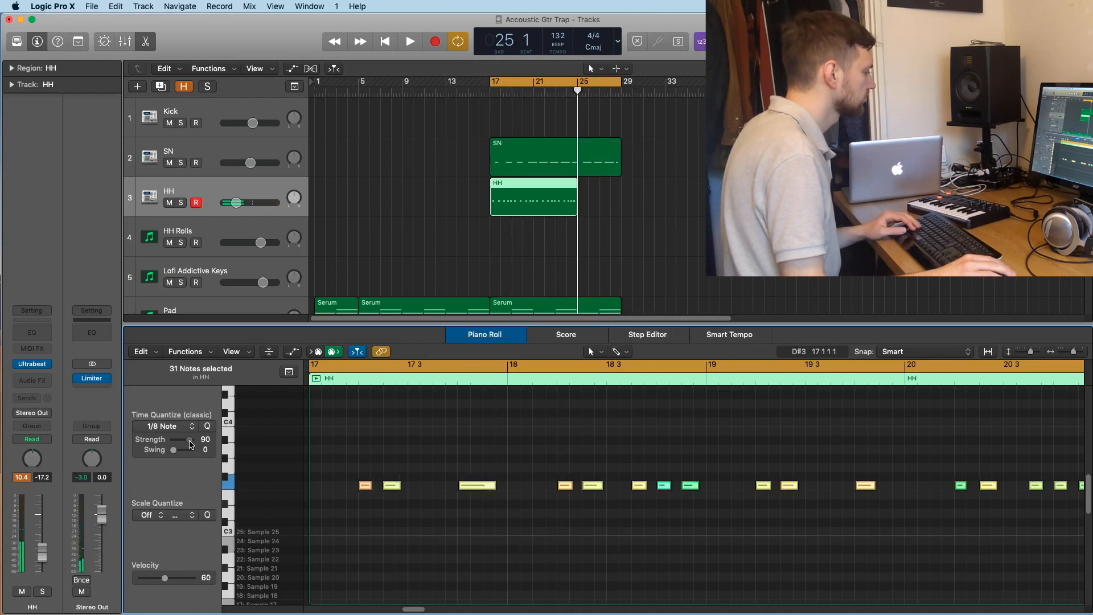
{"action": "key", "text": "space"}
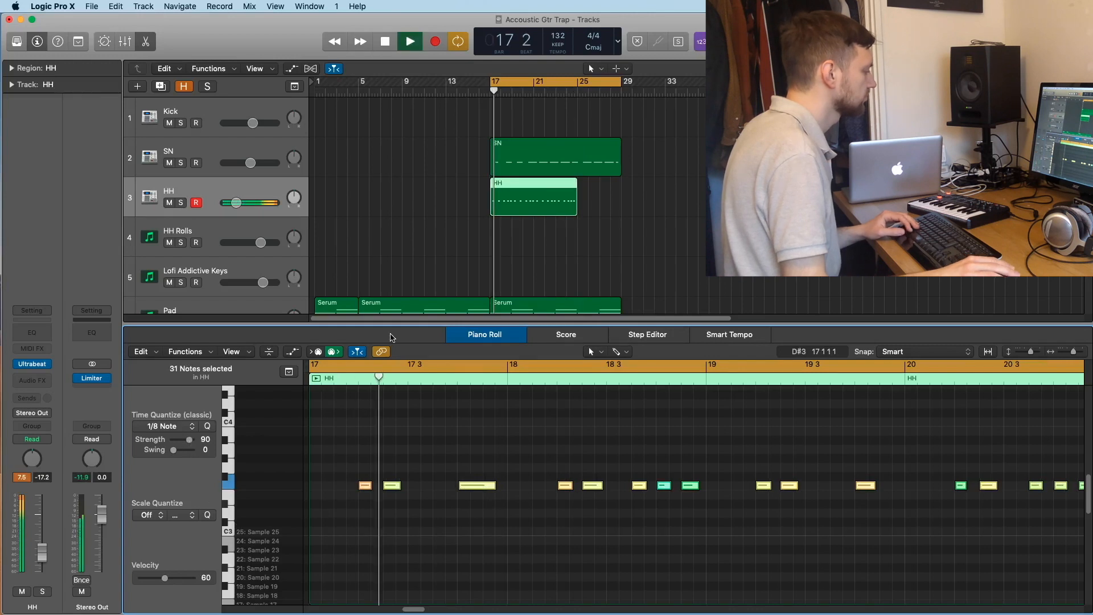
{"action": "left_click", "coordinate": [464, 336]}
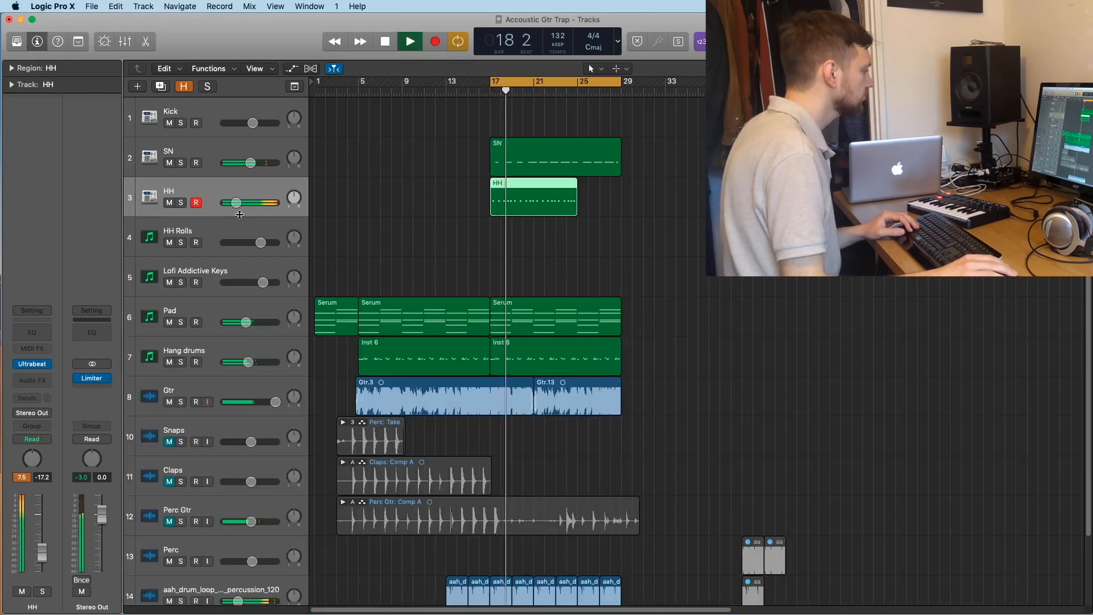
Step: Duplicate the HH track with its Ultrabeat and record hi-hat rolls on the copy up to bar 25
{"action": "key", "text": "super+d"}
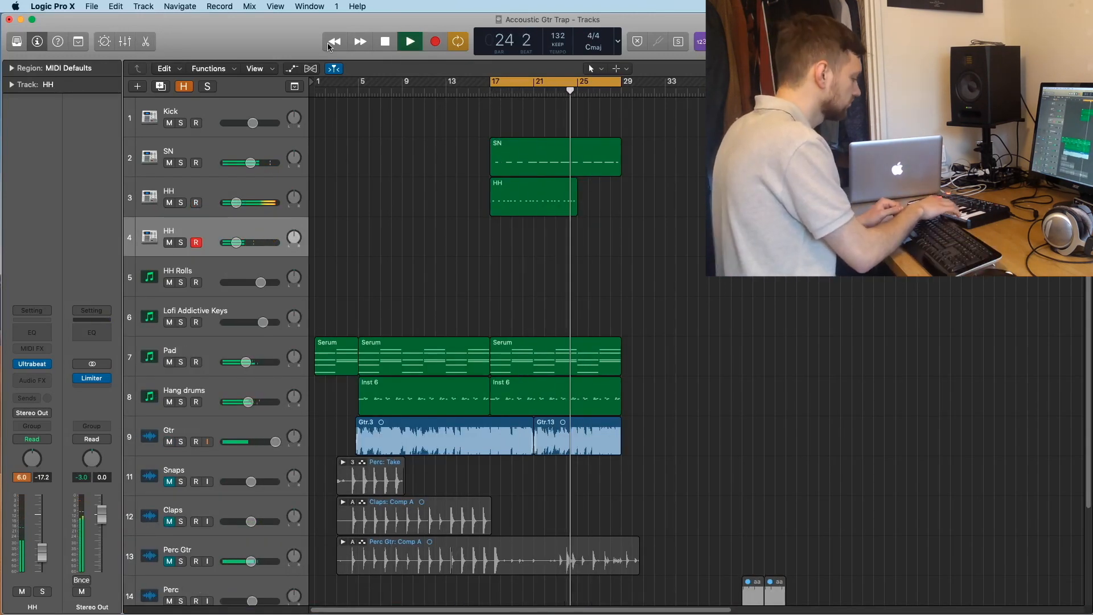
{"action": "key", "text": "r"}
{"action": "key", "text": "space"}
Step: Rename the duplicated hi-hat track as HH Rolls
{"action": "double_click", "coordinate": [169, 231]}
{"action": "type", "text": "HH Rolls"}
{"action": "key", "text": "Return"}
Step: Examine the recorded hi-hat roll notes in the Piano Roll during playback
{"action": "double_click", "coordinate": [541, 242]}
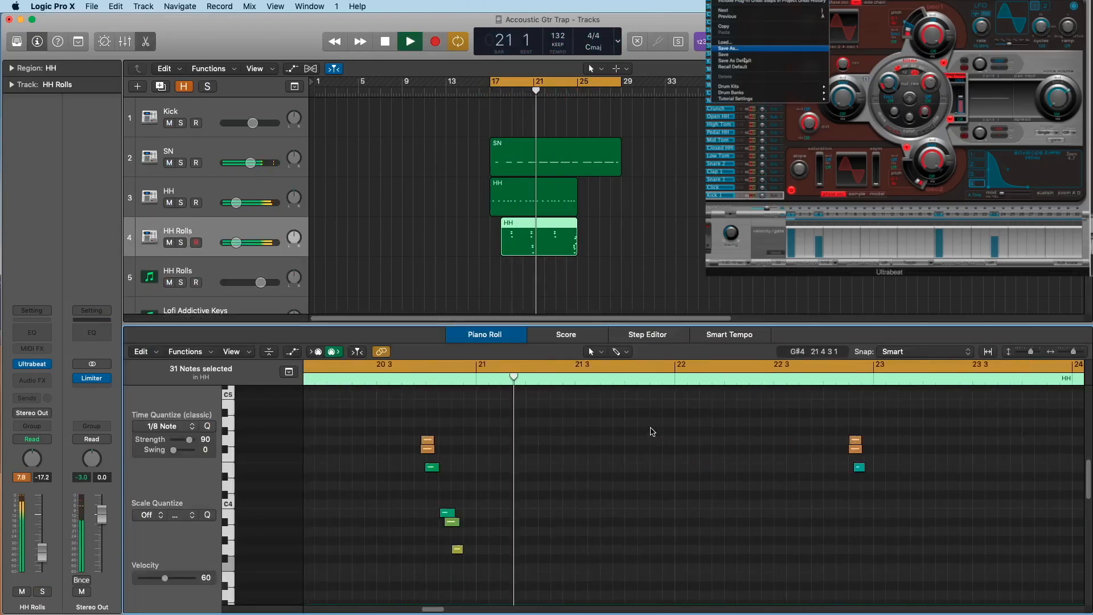
{"action": "left_click", "coordinate": [416, 466]}
{"action": "left_click", "coordinate": [610, 467]}
{"action": "key", "text": "space"}
{"action": "key", "text": "c"}
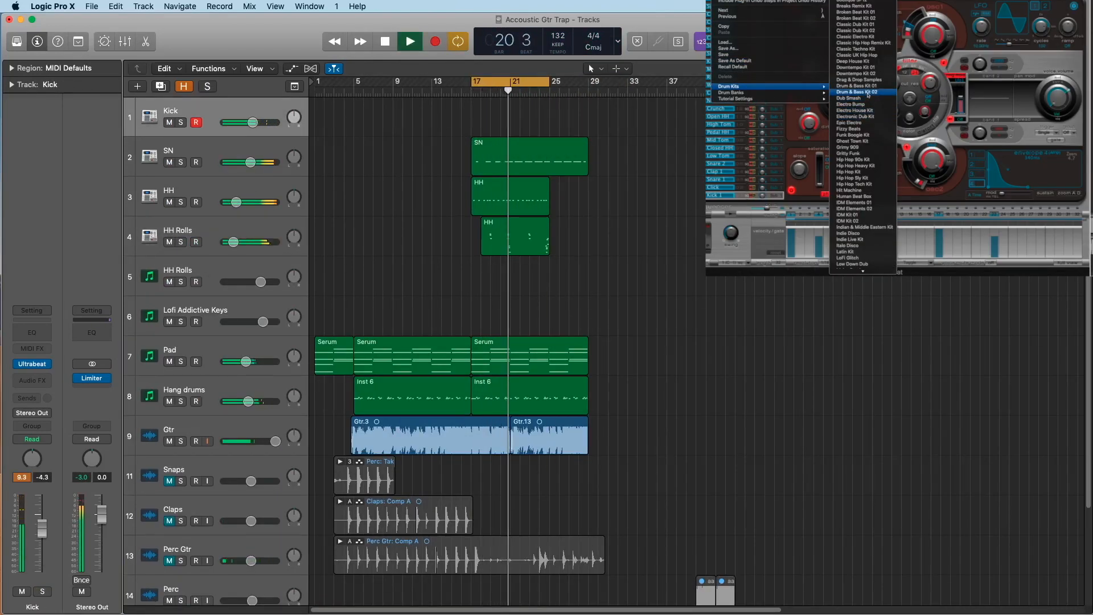
Step: Load the Drag & Drop Samples kit in Ultrabeat and assign BBL_hihat_phone.wav from Splice as its sample
{"action": "left_click", "coordinate": [868, 93]}
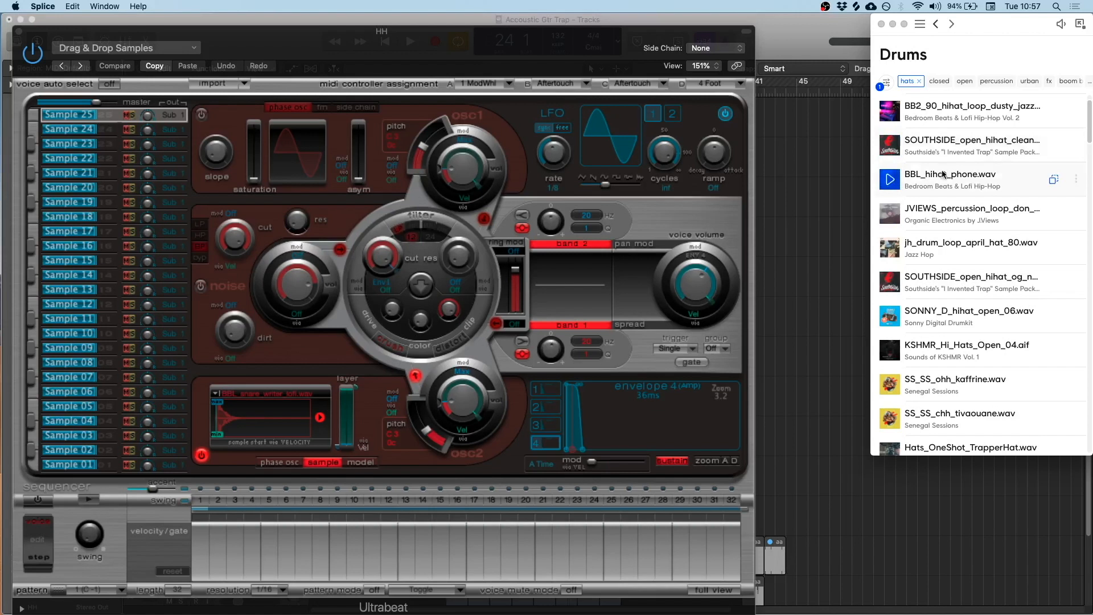
{"action": "left_click_drag", "start_coordinate": [942, 173], "coordinate": [233, 437]}
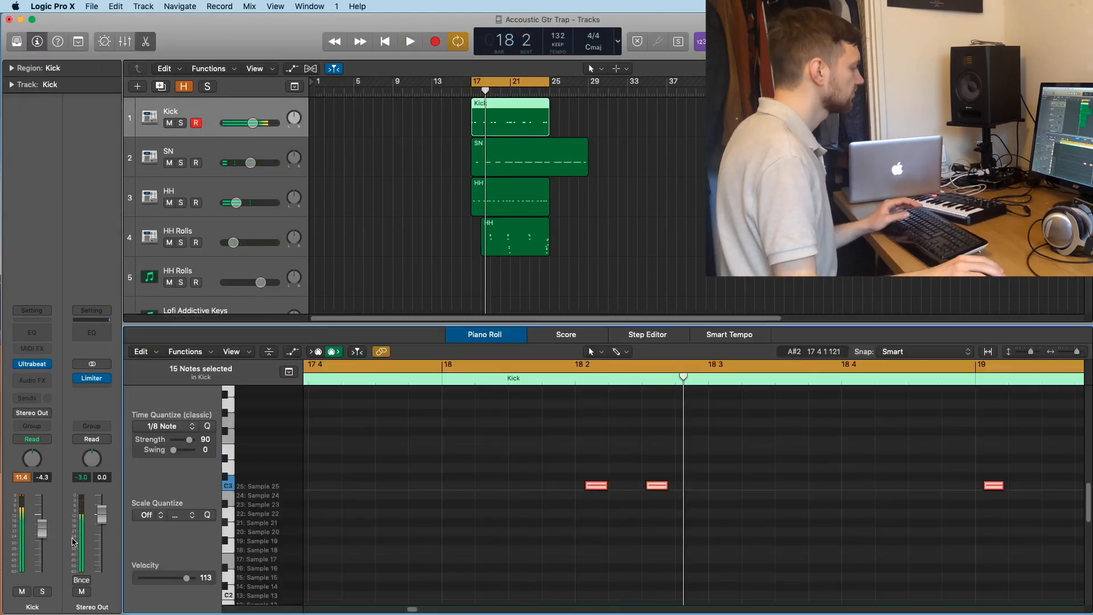
Step: Quantize the selected Kick notes to 1/16 notes at a strength of 96 and check them in playback
{"action": "key", "text": "space"}
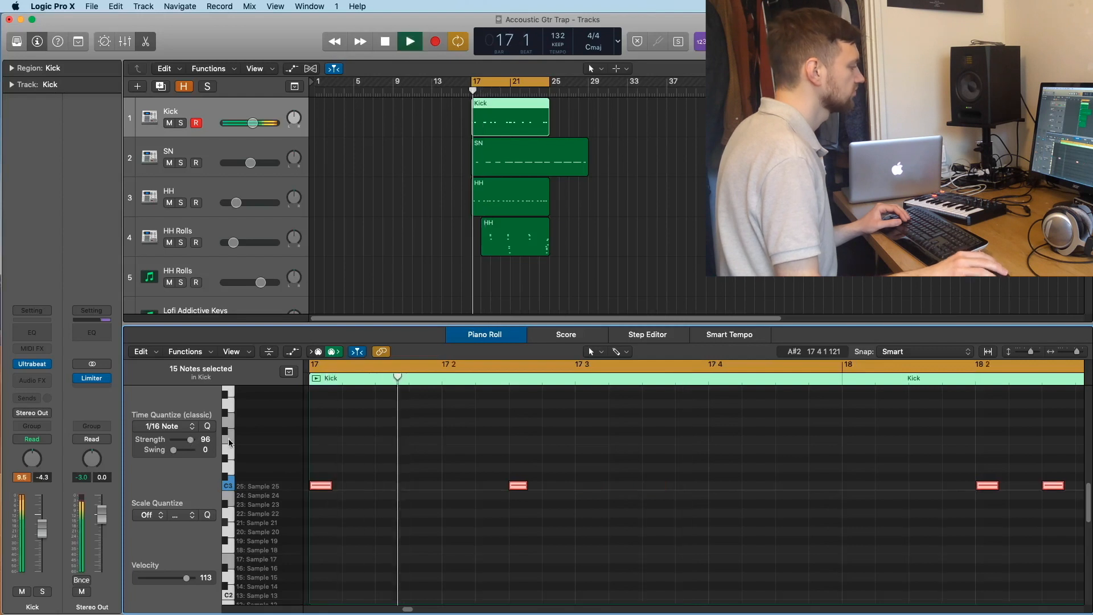
{"action": "scroll", "coordinate": [476, 489], "scroll_direction": "down", "scroll_amount": 3}
{"action": "scroll", "coordinate": [475, 488], "scroll_direction": "down", "scroll_amount": 5}
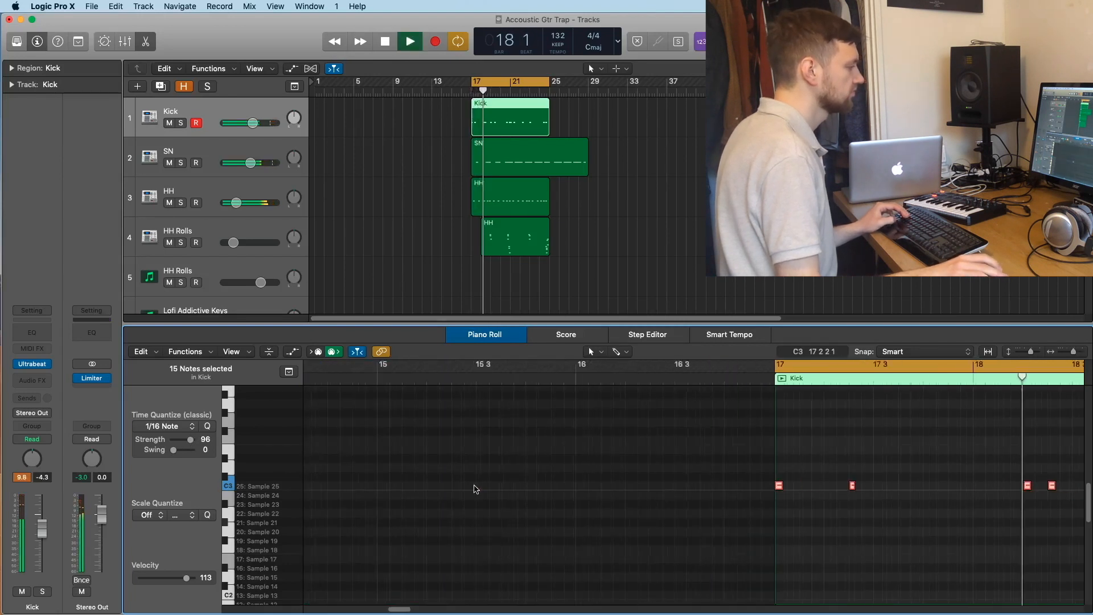
{"action": "scroll", "coordinate": [423, 490], "scroll_direction": "right", "scroll_amount": 5}
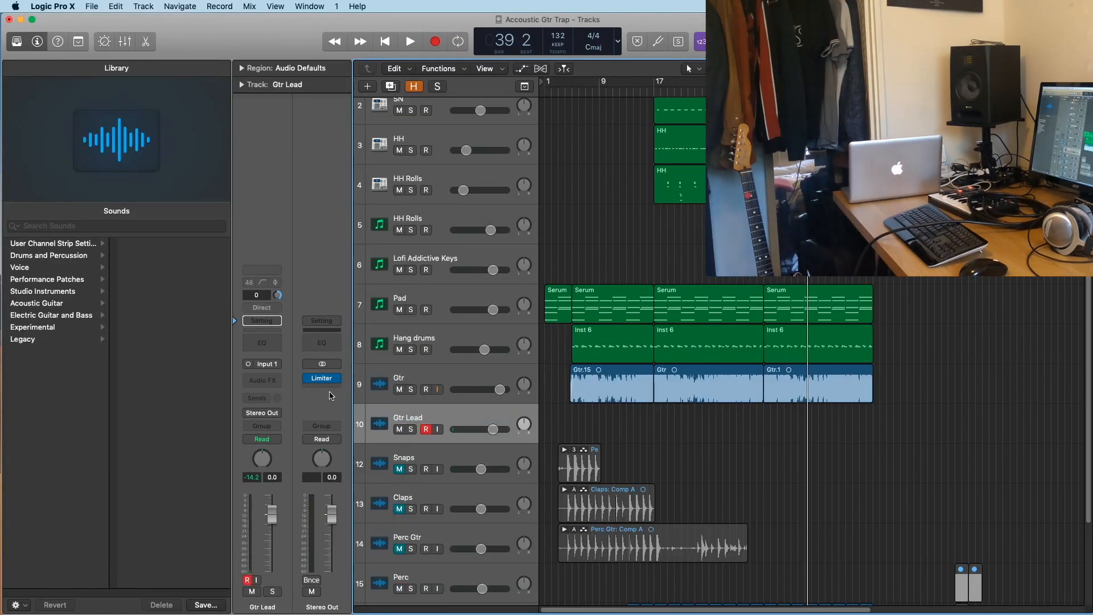
Step: Enable input monitoring on the Gtr Lead track and start recording the lead guitar from bar 33
{"action": "left_click", "coordinate": [378, 335]}
{"action": "left_click", "coordinate": [438, 430]}
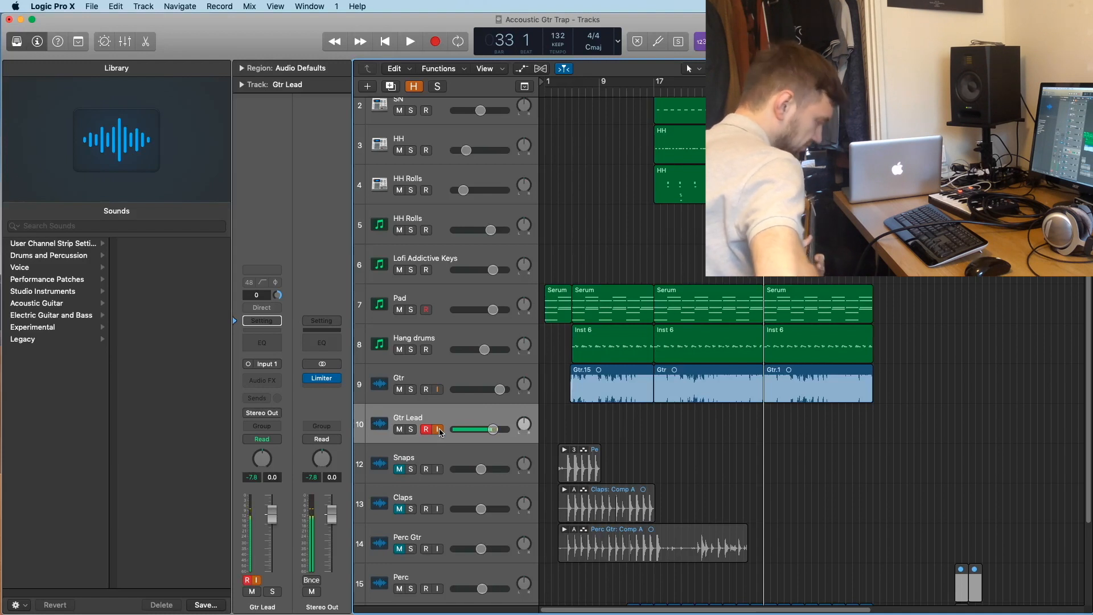
{"action": "key", "text": "r"}
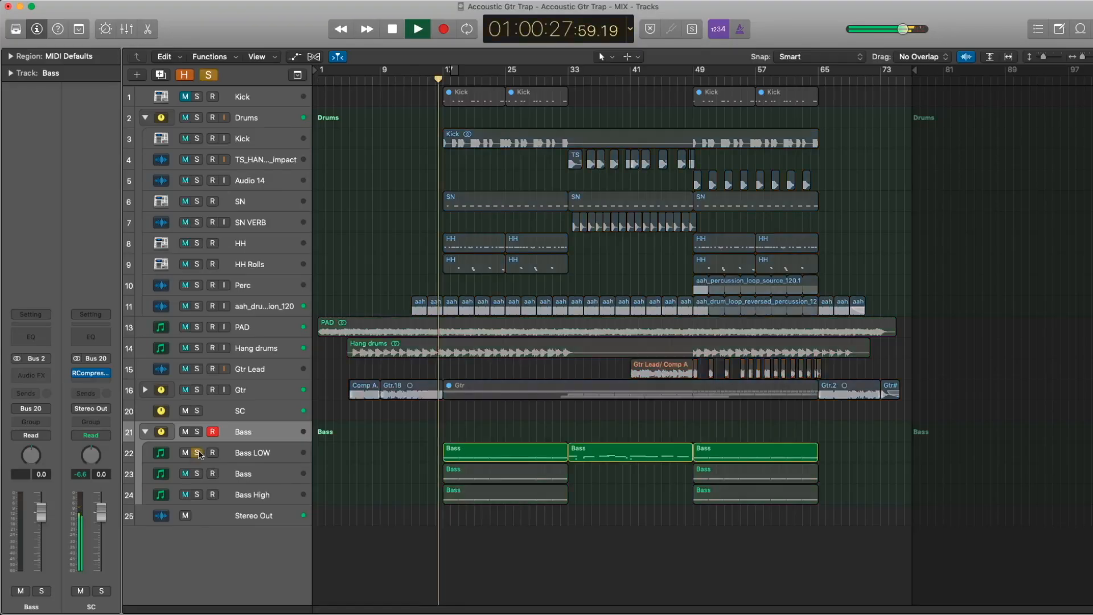
Step: Raise the system output volume to maximum while the Bass LOW layer plays in solo
{"action": "key", "text": "XF86AudioLowerVolume"}
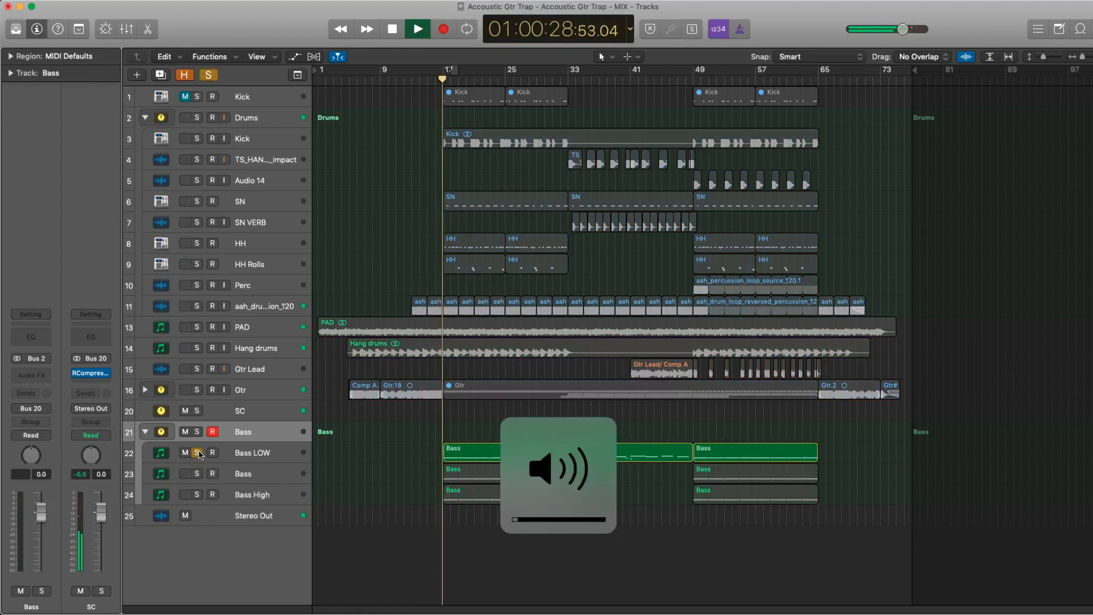
{"action": "key", "text": "XF86AudioRaiseVolume"}
{"action": "key", "text": "XF86AudioRaiseVolume"}
{"action": "key", "text": "XF86AudioRaiseVolume"}
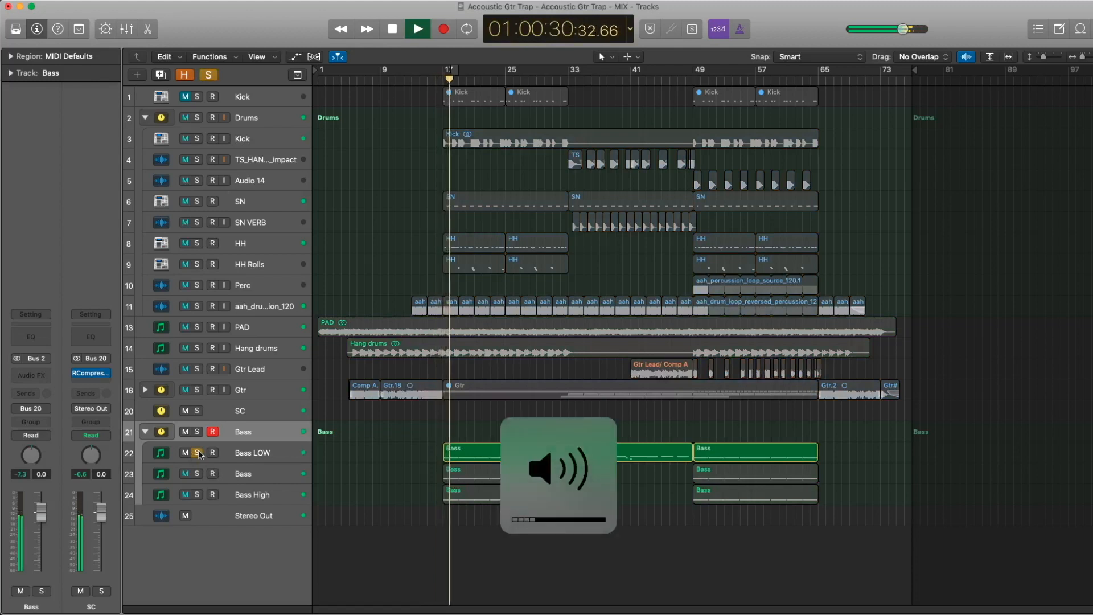
{"action": "key", "text": "XF86AudioRaiseVolume"}
{"action": "key", "text": "XF86AudioRaiseVolume"}
{"action": "key", "text": "XF86AudioRaiseVolume"}
{"action": "key", "text": "XF86AudioRaiseVolume"}
{"action": "key", "text": "XF86AudioRaiseVolume"}
{"action": "key", "text": "XF86AudioRaiseVolume"}
{"action": "key", "text": "XF86AudioRaiseVolume"}
{"action": "key", "text": "XF86AudioRaiseVolume"}
{"action": "key", "text": "XF86AudioRaiseVolume"}
{"action": "key", "text": "XF86AudioRaiseVolume"}
{"action": "key", "text": "XF86AudioRaiseVolume"}
{"action": "key", "text": "XF86AudioRaiseVolume"}
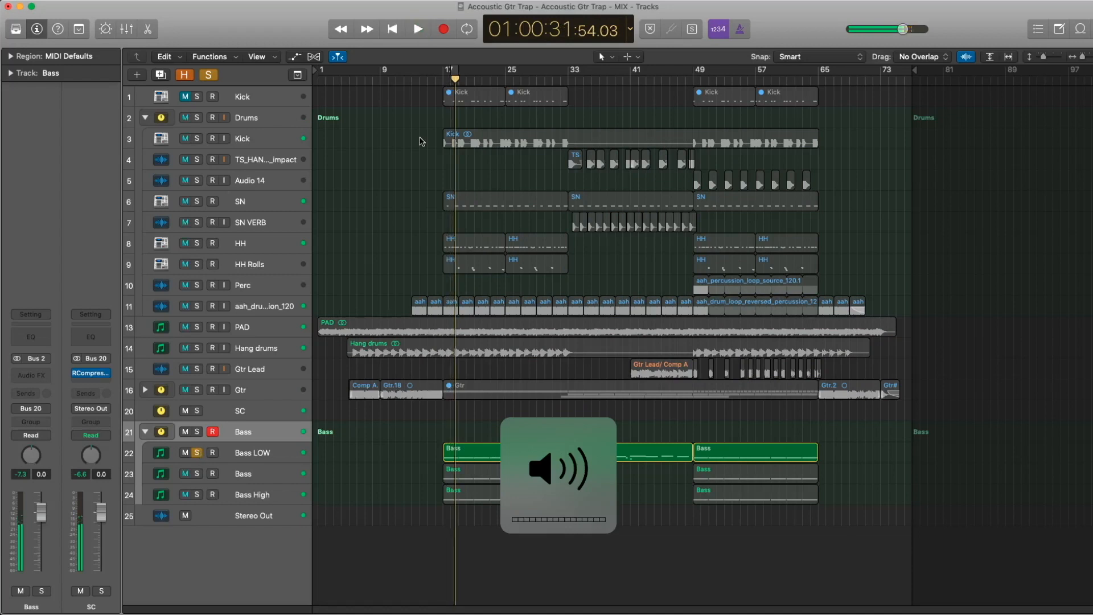
Step: Audition the Bass and Bass High layers one after the other in solo during playback
{"action": "double_click", "coordinate": [434, 85]}
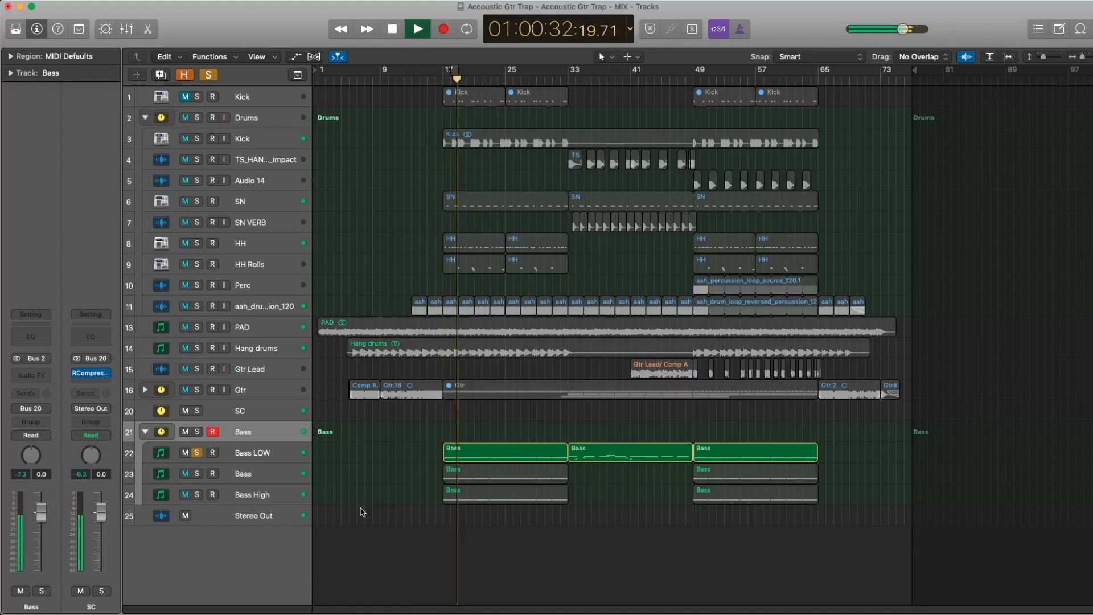
{"action": "left_click", "coordinate": [195, 475]}
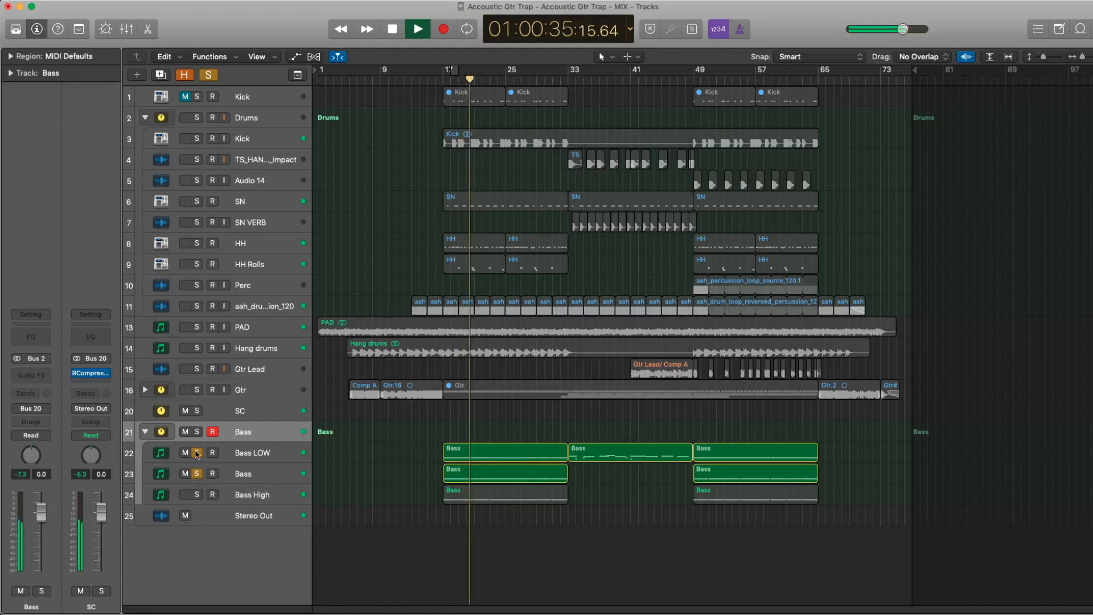
{"action": "left_click", "coordinate": [196, 452]}
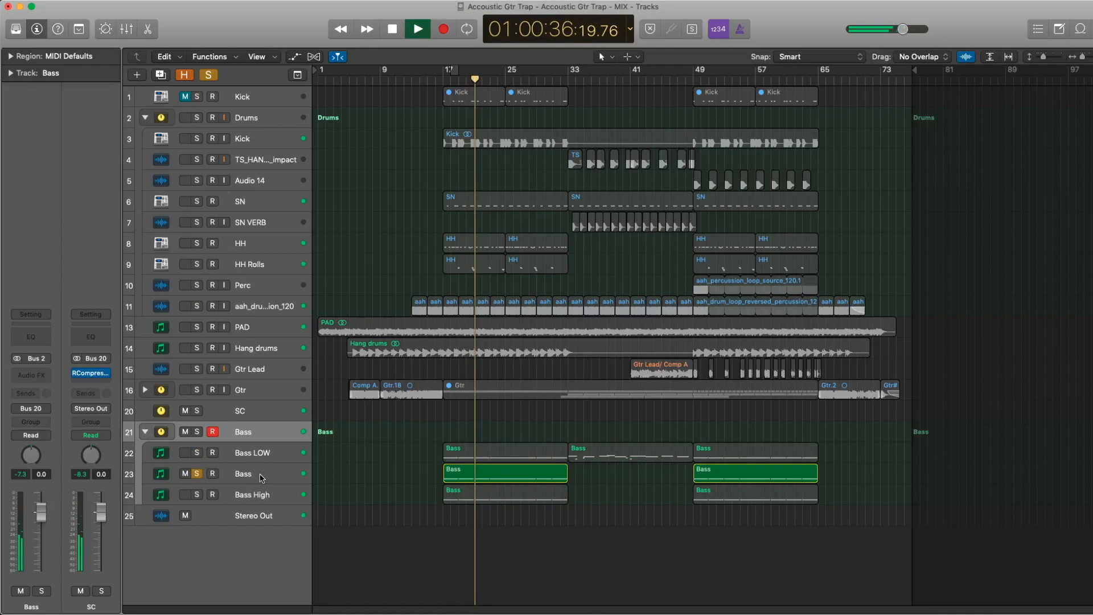
{"action": "left_click", "coordinate": [262, 476]}
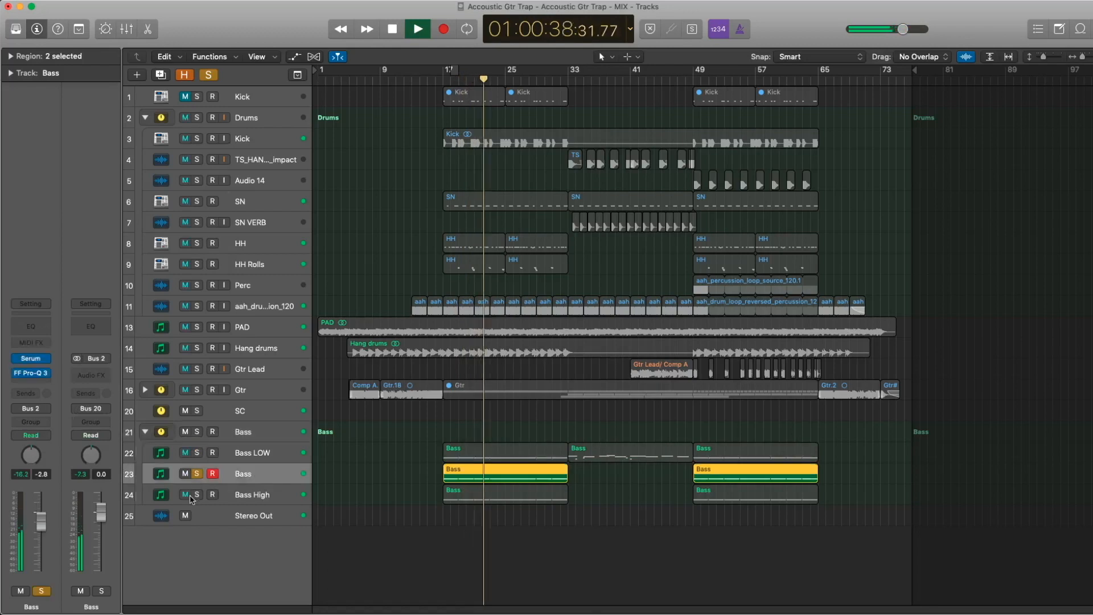
{"action": "left_click", "coordinate": [197, 495]}
{"action": "left_click", "coordinate": [195, 474]}
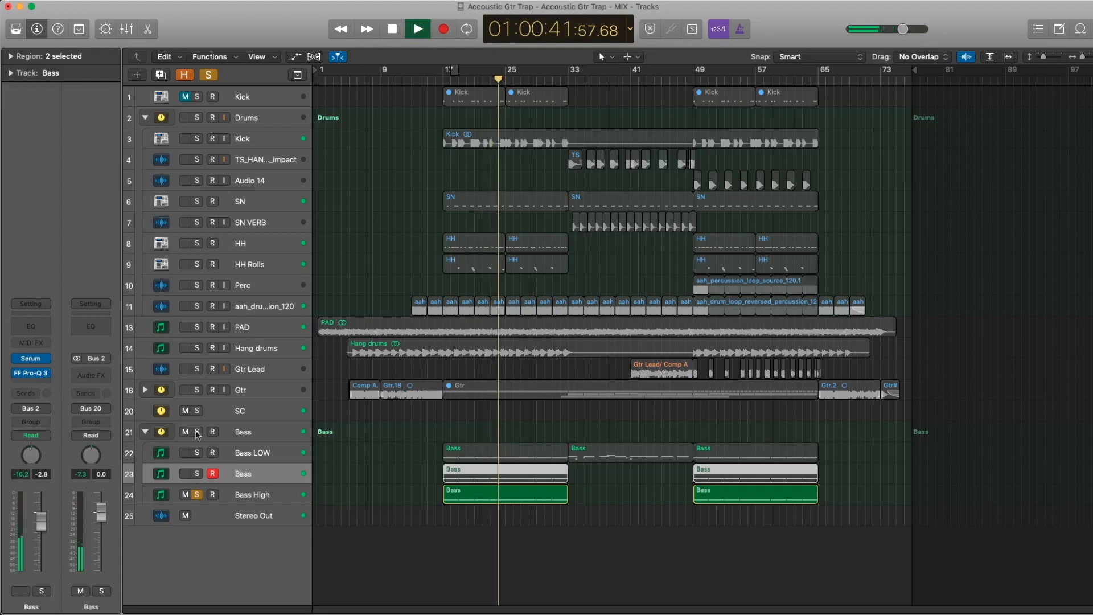
Step: Audition the whole Bass stack in solo, then clear all solos to hear it in the full mix
{"action": "left_click", "coordinate": [197, 431]}
{"action": "left_click", "coordinate": [196, 494]}
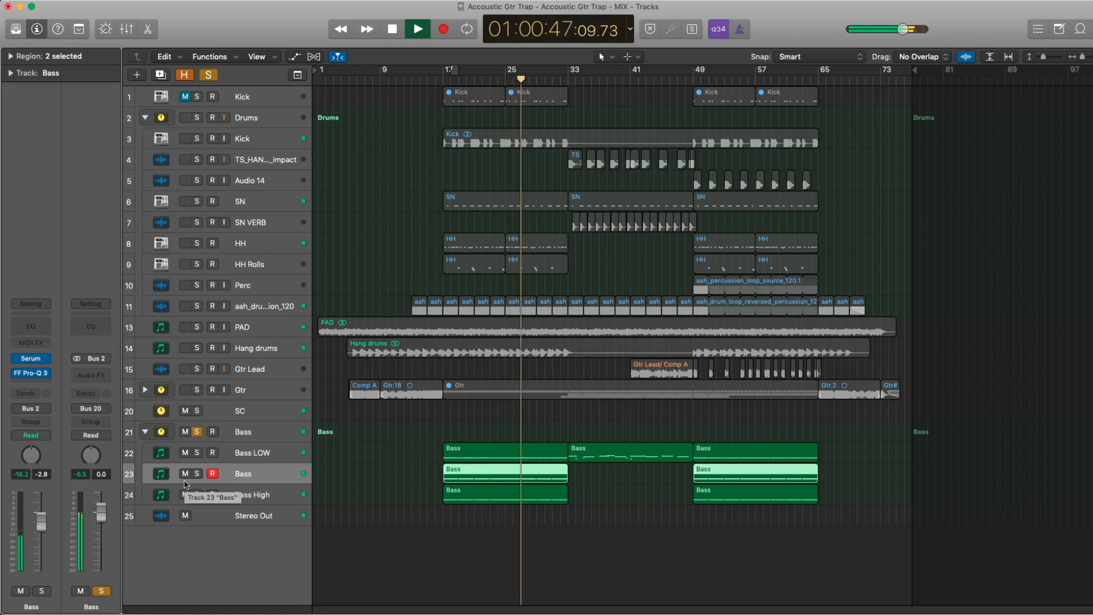
{"action": "left_click", "coordinate": [206, 75]}
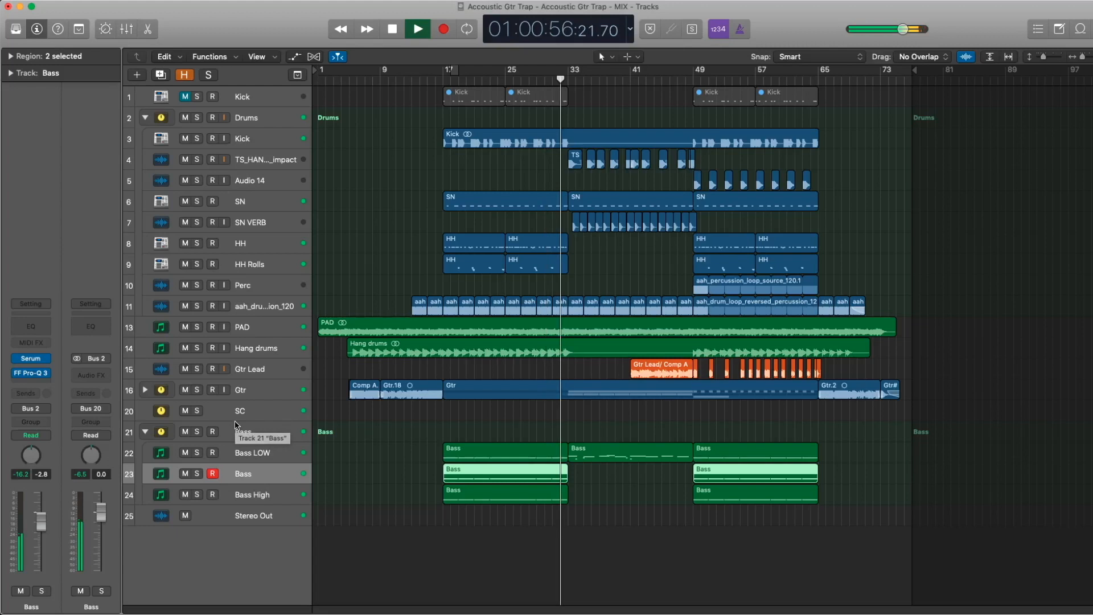
{"action": "mouse_move", "coordinate": [723, 606]}
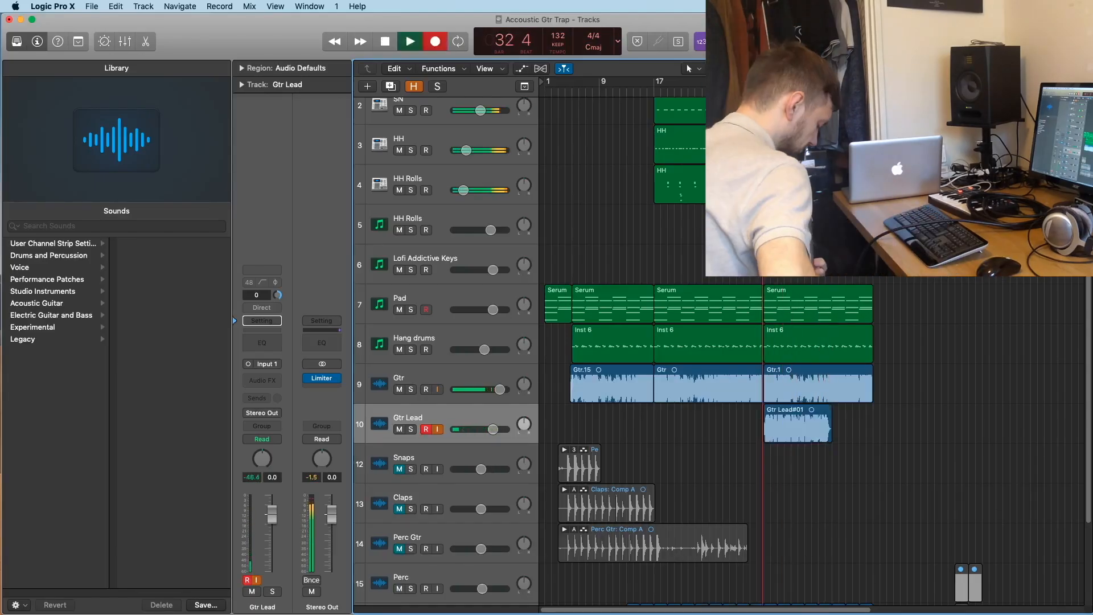
Step: Record further lead guitar takes on the Gtr Lead track from bar 33
{"action": "key", "text": "space"}
{"action": "key", "text": "r"}
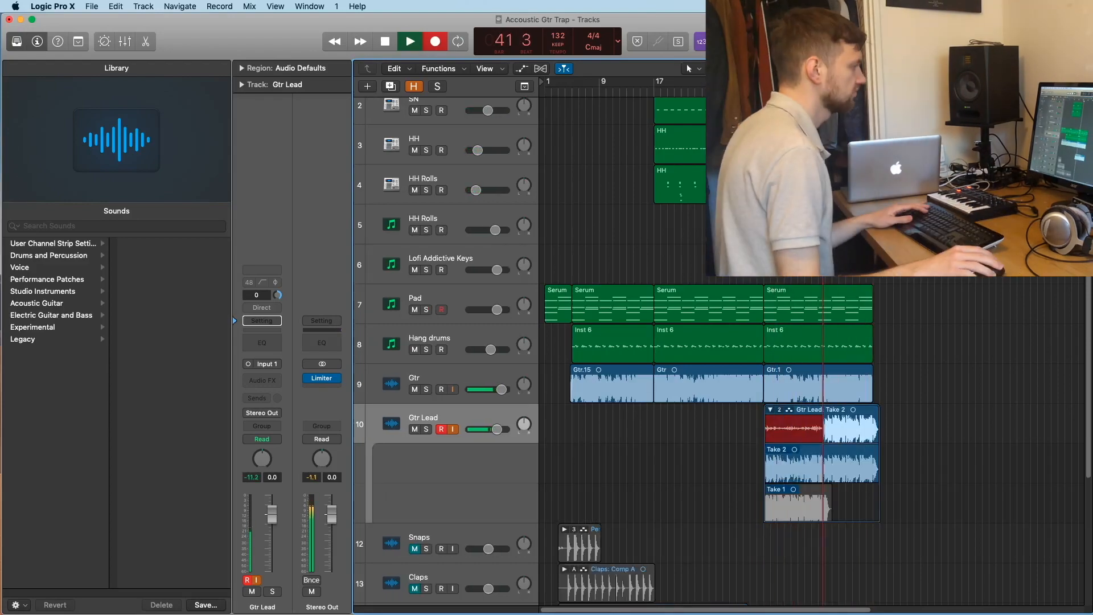
{"action": "key", "text": "space"}
{"action": "key", "text": "space"}
Step: Turn on Polyphonic Flex for the Gtr Lead track, then hide the Flex view and the Library
{"action": "key", "text": "super+Right"}
{"action": "left_click_drag", "start_coordinate": [628, 407], "coordinate": [663, 407]}
{"action": "key", "text": "super+f"}
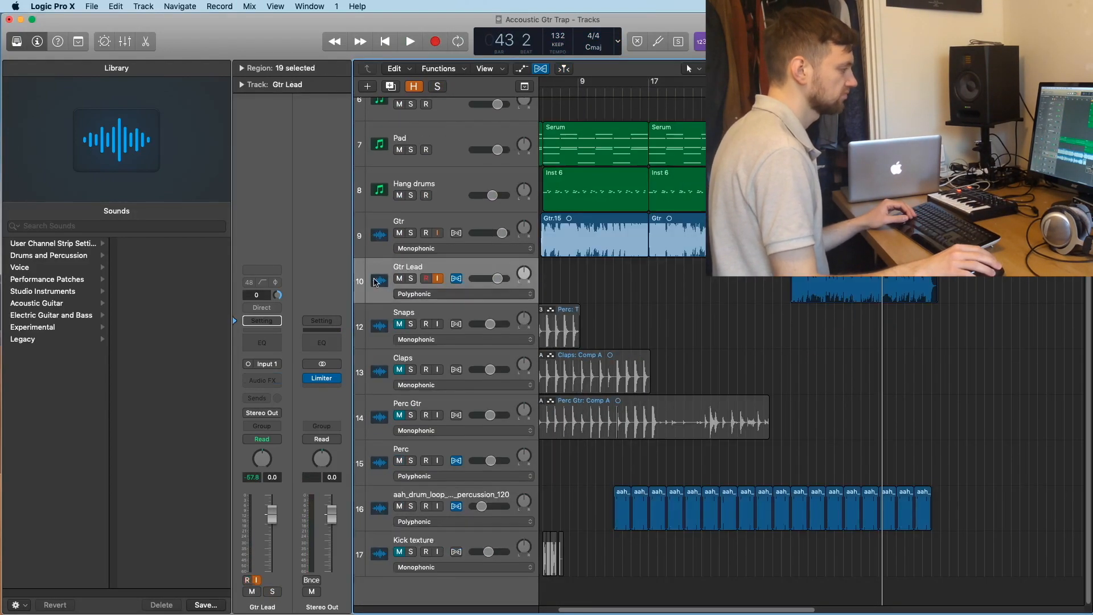
{"action": "key", "text": "y"}
{"action": "key", "text": "super+f"}
Step: Solo the Gtr track and slightly adjust the edge of a guitar region while checking playback
{"action": "key", "text": "s"}
{"action": "key", "text": "space"}
{"action": "left_click_drag", "start_coordinate": [724, 318], "coordinate": [722, 318]}
{"action": "key", "text": "super+Left"}
{"action": "key", "text": "space"}
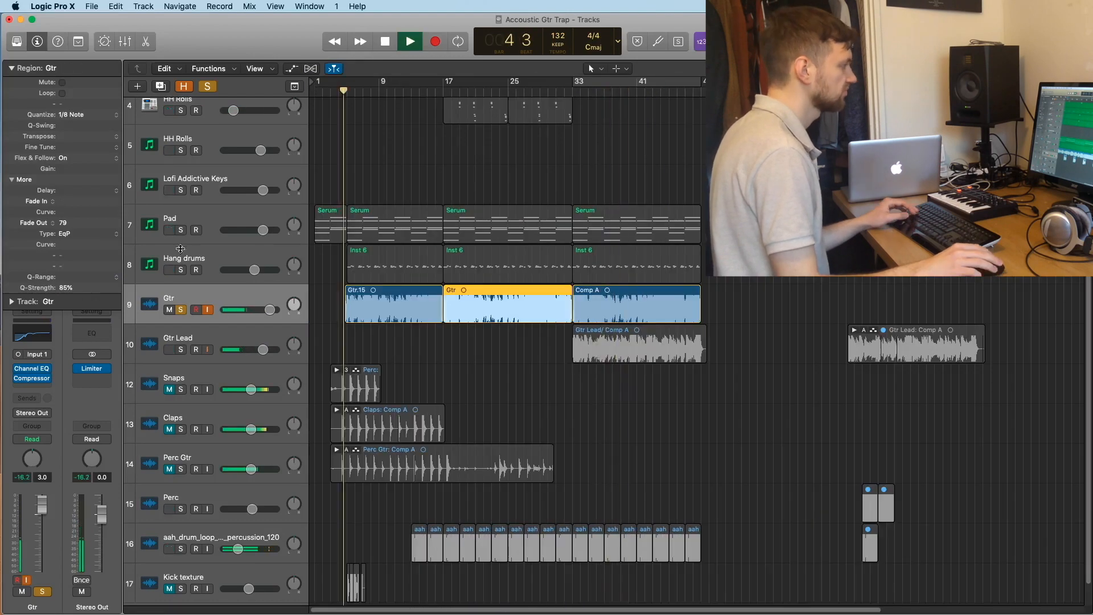
Step: Duplicate the Gtr track and check the guitar arrangement in playback
{"action": "key", "text": "super+d"}
{"action": "key", "text": "super+Right"}
{"action": "key", "text": "space"}
{"action": "key", "text": "super+Left"}
{"action": "key", "text": "space"}
Step: Trim the start of the first Hang drums region to bar 11 and move the Gtr Lead comp region to bar 41
{"action": "left_click_drag", "start_coordinate": [340, 394], "coordinate": [375, 394]}
{"action": "left_click_drag", "start_coordinate": [507, 471], "coordinate": [554, 471]}
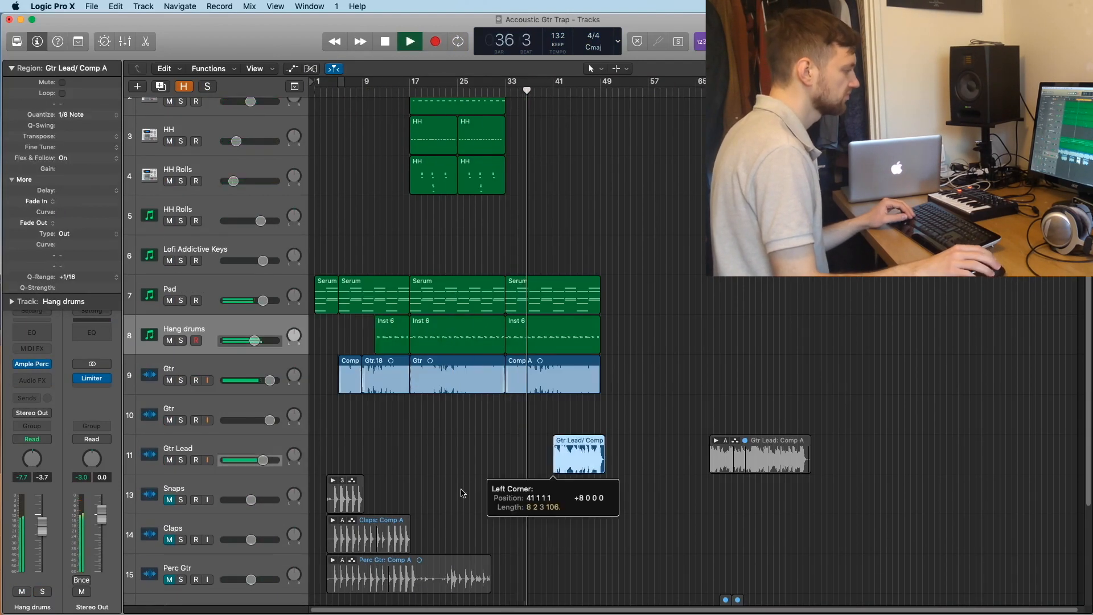
{"action": "key", "text": "space"}
Step: Copy the Kick, SN, HH and HH Rolls regions from the bar 17 section to bar 49
{"action": "left_click_drag", "start_coordinate": [526, 265], "coordinate": [419, 108]}
{"action": "key", "text": "super+v"}
Step: Split the Gtr Lead comp after bar 49 into short separate phrases and trim their edges
{"action": "left_click_drag", "start_coordinate": [627, 493], "coordinate": [711, 493]}
{"action": "key", "text": "super+t"}
{"action": "key", "text": "super+t"}
{"action": "key", "text": "super+t"}
{"action": "key", "text": "space"}
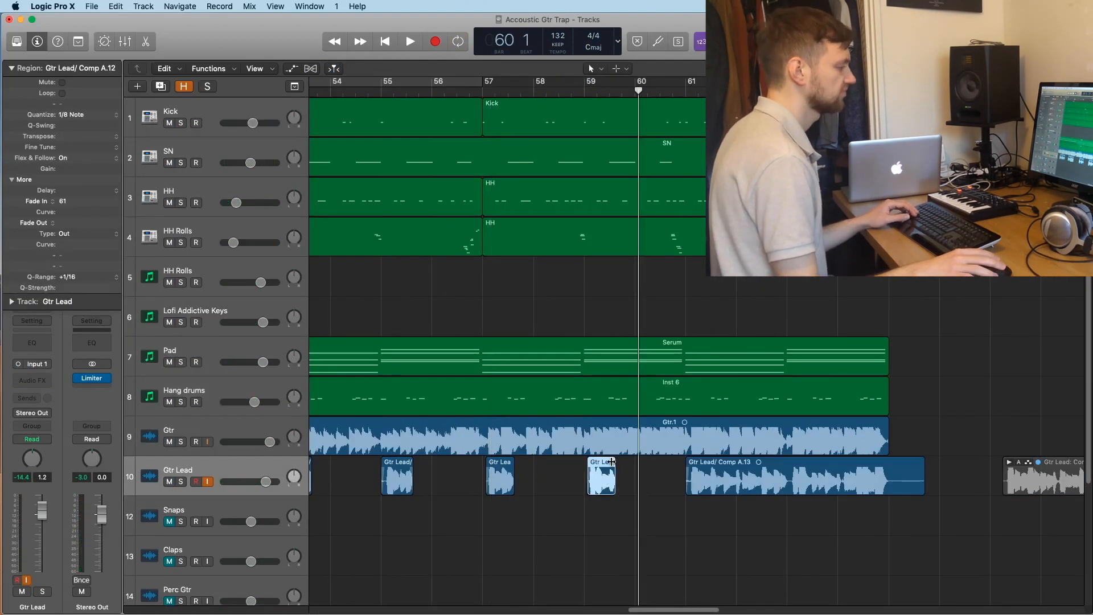
{"action": "key", "text": "super+Right"}
{"action": "left_click_drag", "start_coordinate": [581, 490], "coordinate": [574, 491]}
Step: Set a cycle range in the arrangement and unsolo the aah_drum_loop percussion track to hear the loops in the mix
{"action": "key", "text": "space"}
{"action": "left_click_drag", "start_coordinate": [425, 81], "coordinate": [581, 82]}
{"action": "key", "text": "space"}
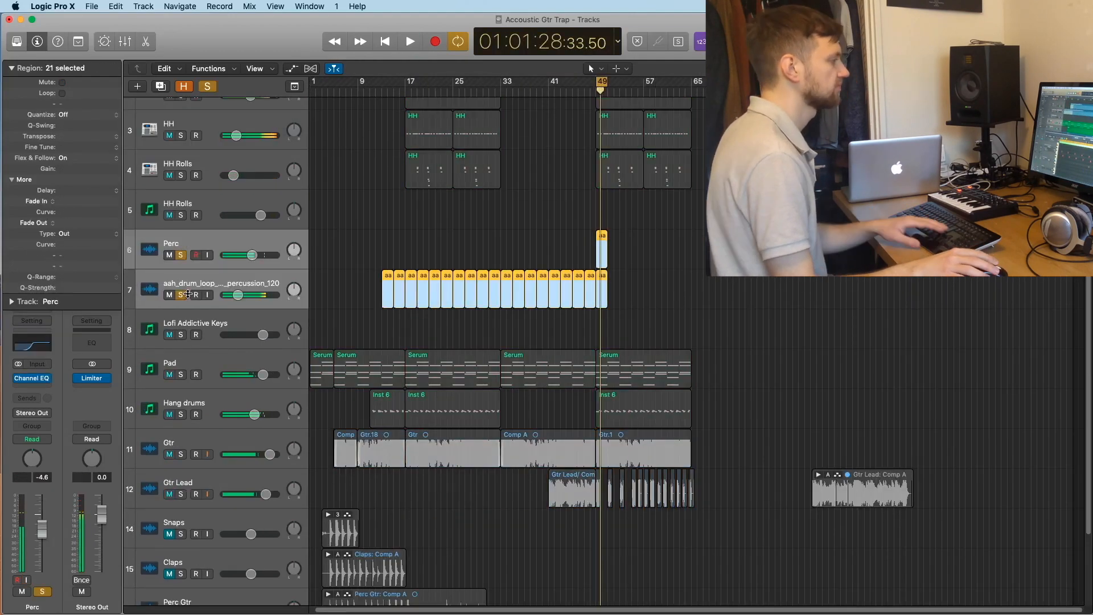
{"action": "left_click", "coordinate": [181, 294]}
{"action": "key", "text": "space"}
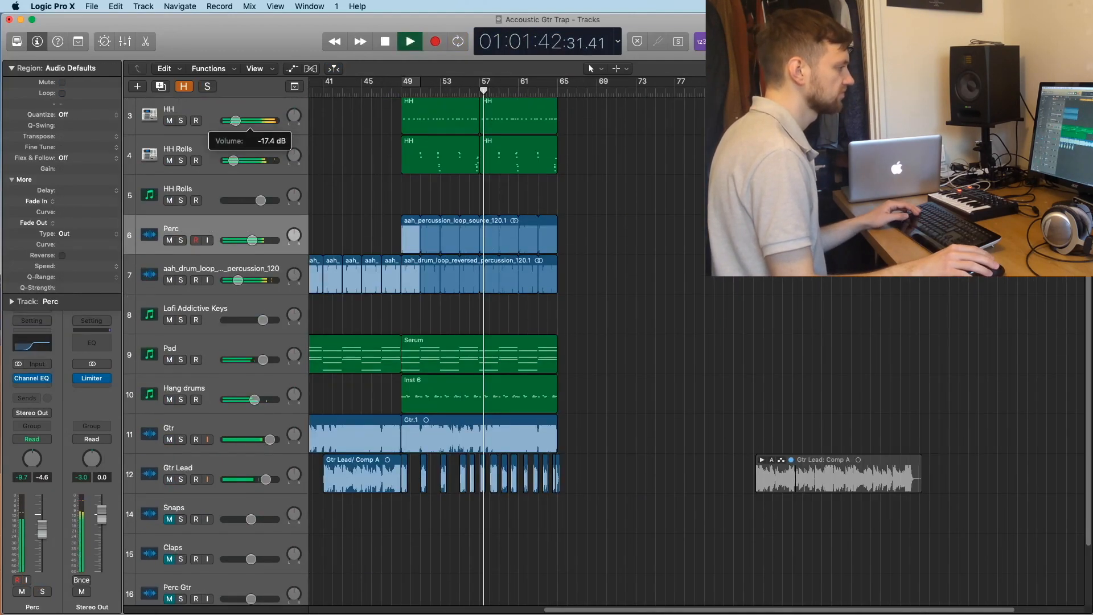
Step: Delete the tail of the Hang drums region in the outro after bar 65 and adjust the closing guitar region
{"action": "double_click", "coordinate": [692, 288]}
{"action": "left_click_drag", "start_coordinate": [925, 326], "coordinate": [692, 326]}
{"action": "key", "text": "Delete"}
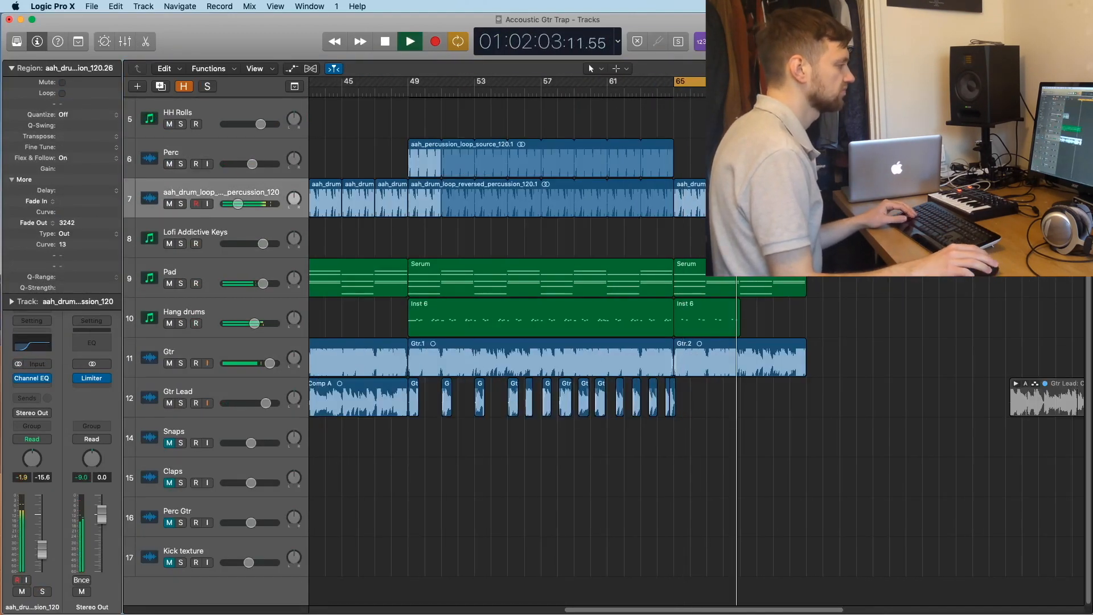
{"action": "left_click_drag", "start_coordinate": [731, 359], "coordinate": [531, 359]}
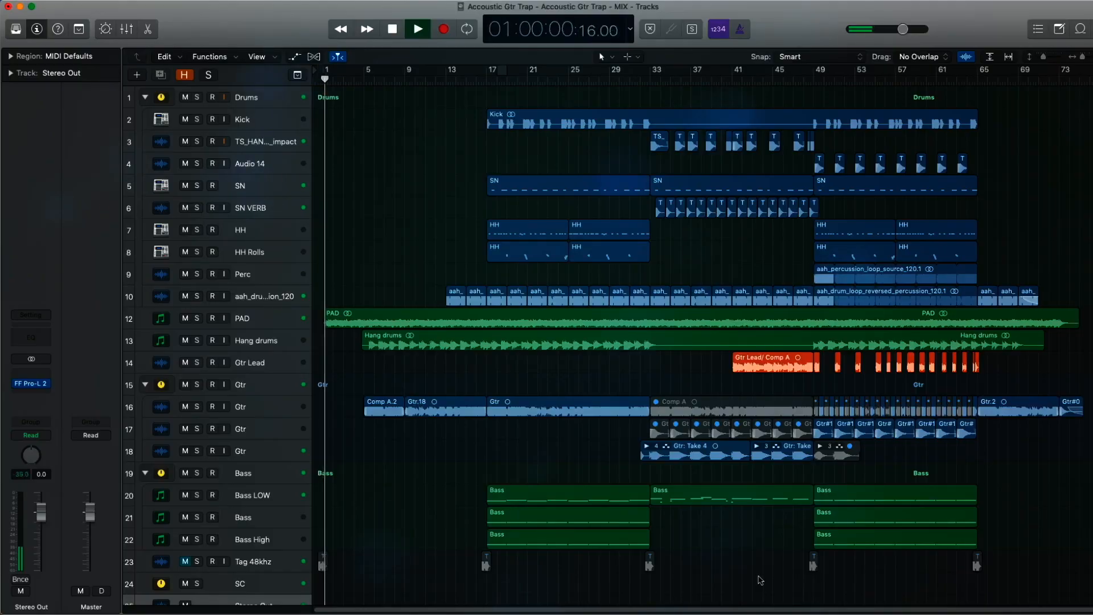